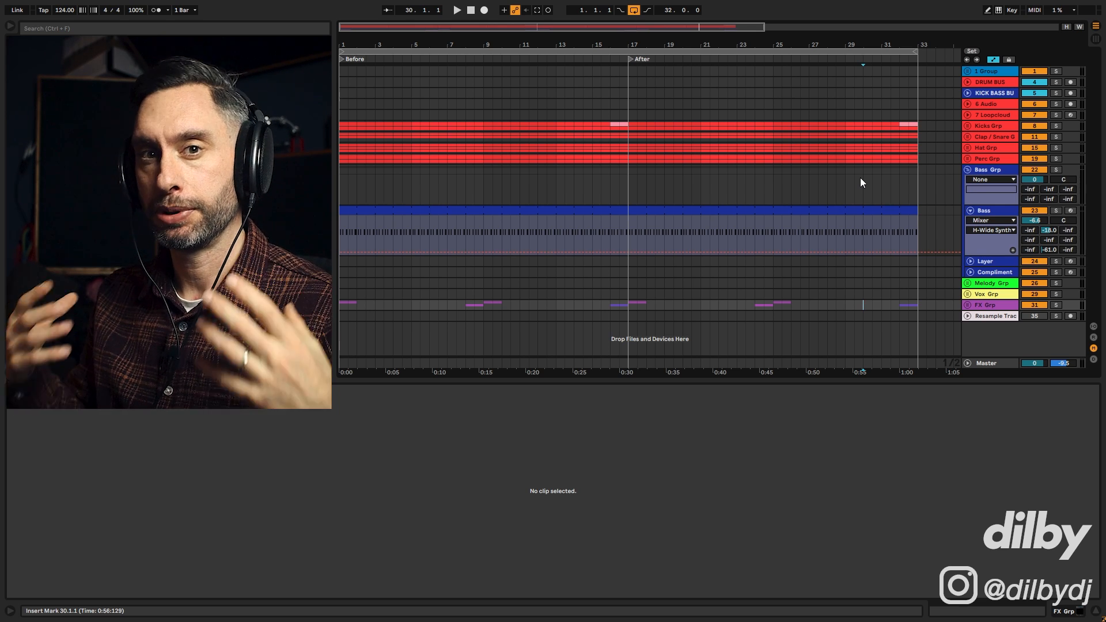
Audition the Before section with the KICK BASS BU track soloed, and again with DRUM BUS soloed
{"action": "left_click", "coordinate": [741, 209]}
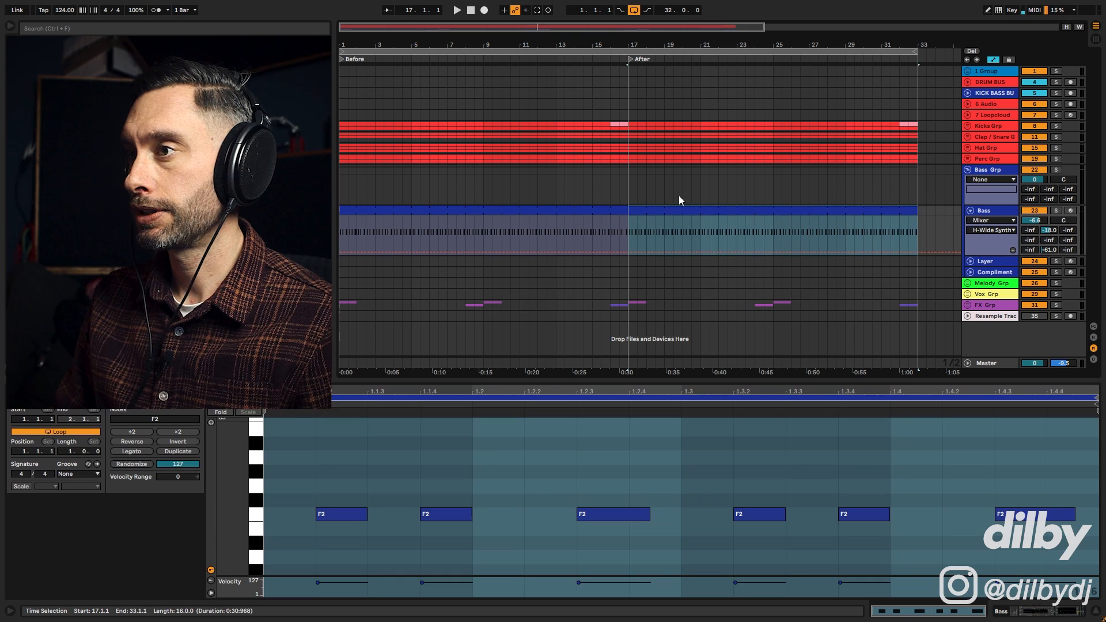
{"action": "left_click", "coordinate": [386, 210]}
{"action": "key", "text": "space"}
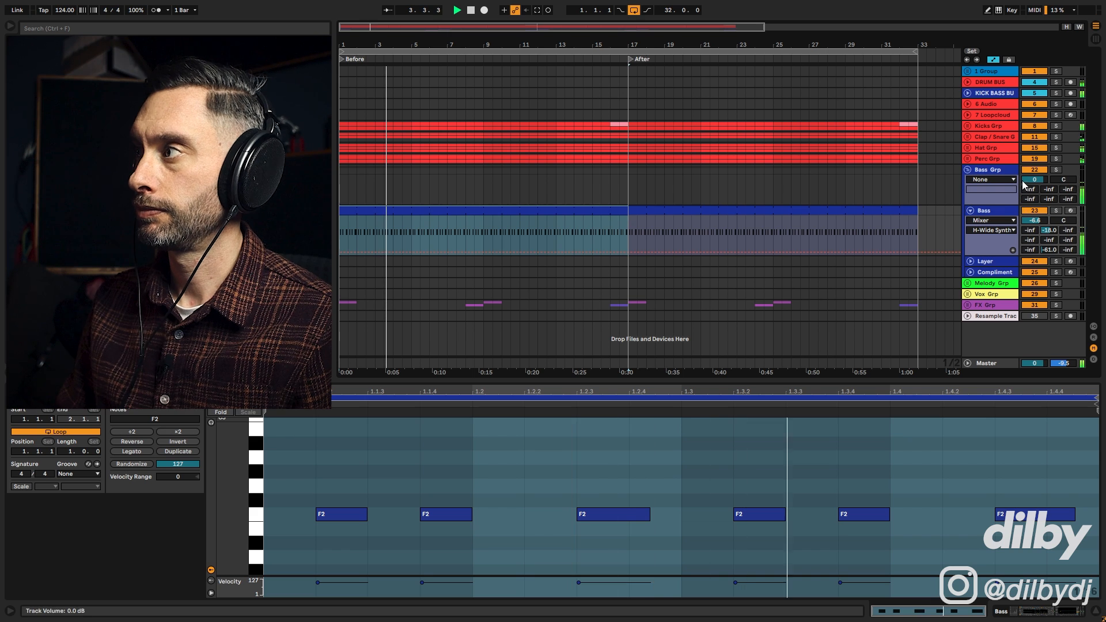
{"action": "left_click", "coordinate": [1056, 93]}
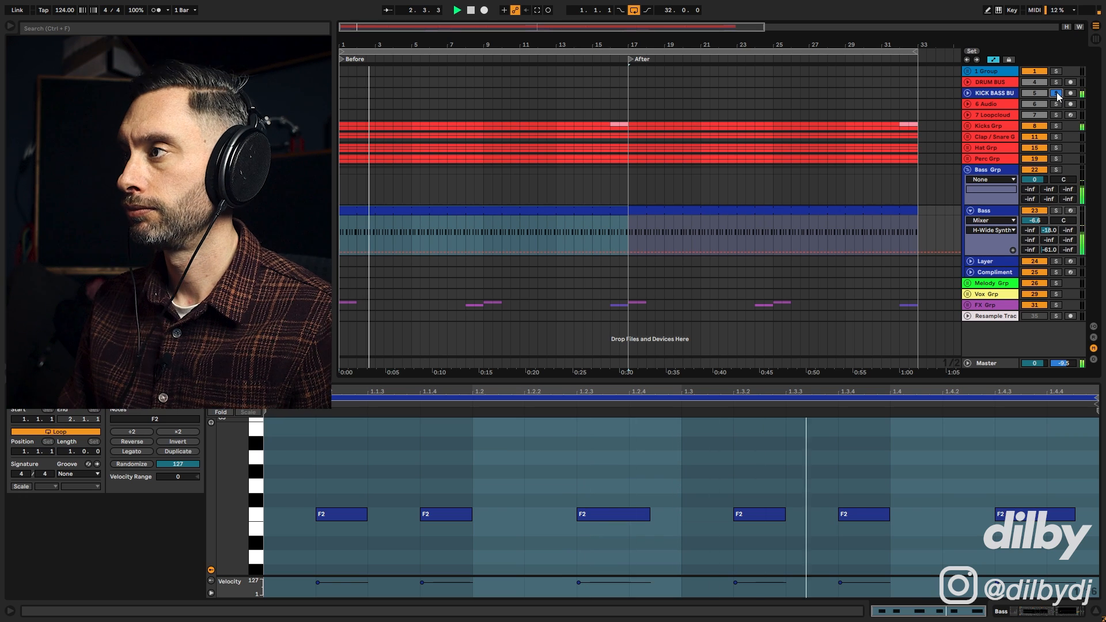
{"action": "key", "text": "space"}
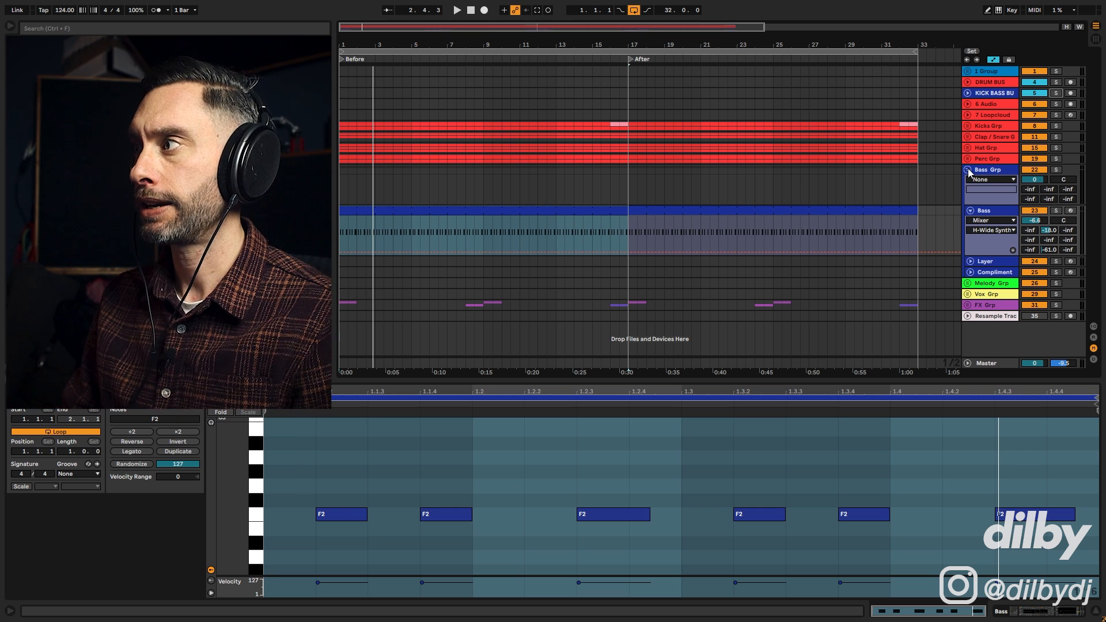
{"action": "left_click", "coordinate": [1056, 82]}
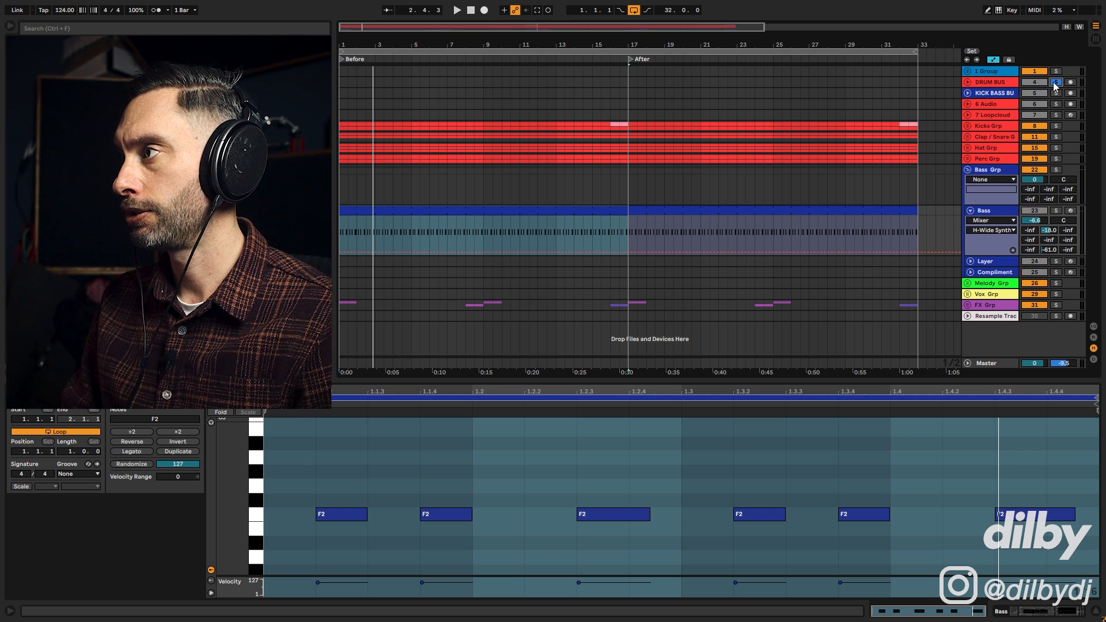
{"action": "key", "text": "space"}
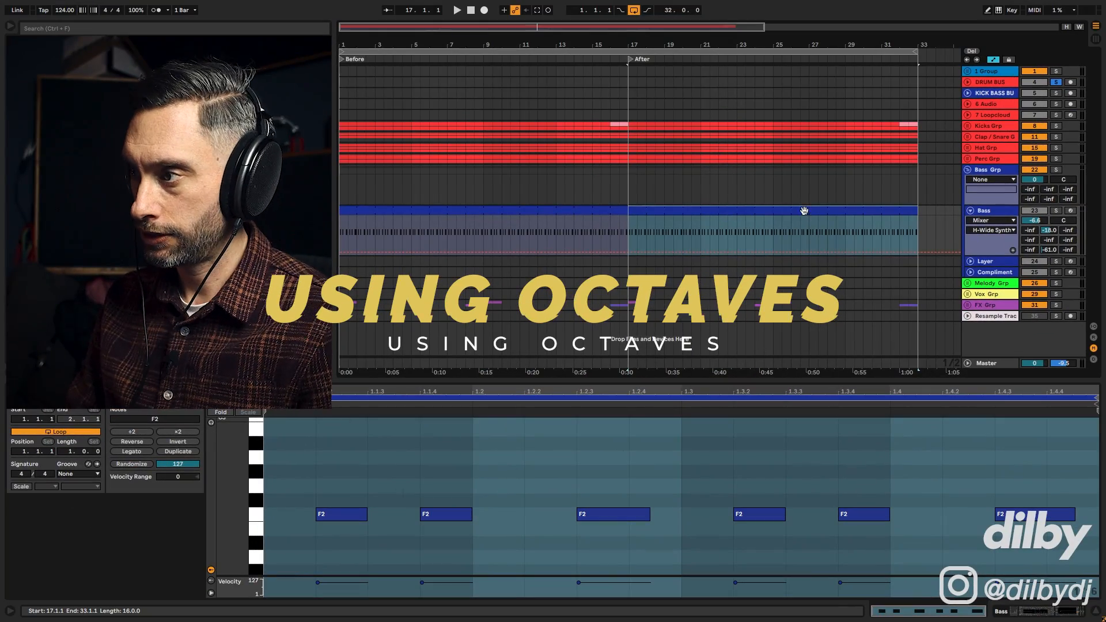
Set the arrangement loop to the Bass clip in the After section, from bar 17 to bar 33
{"action": "key", "text": "ctrl+a"}
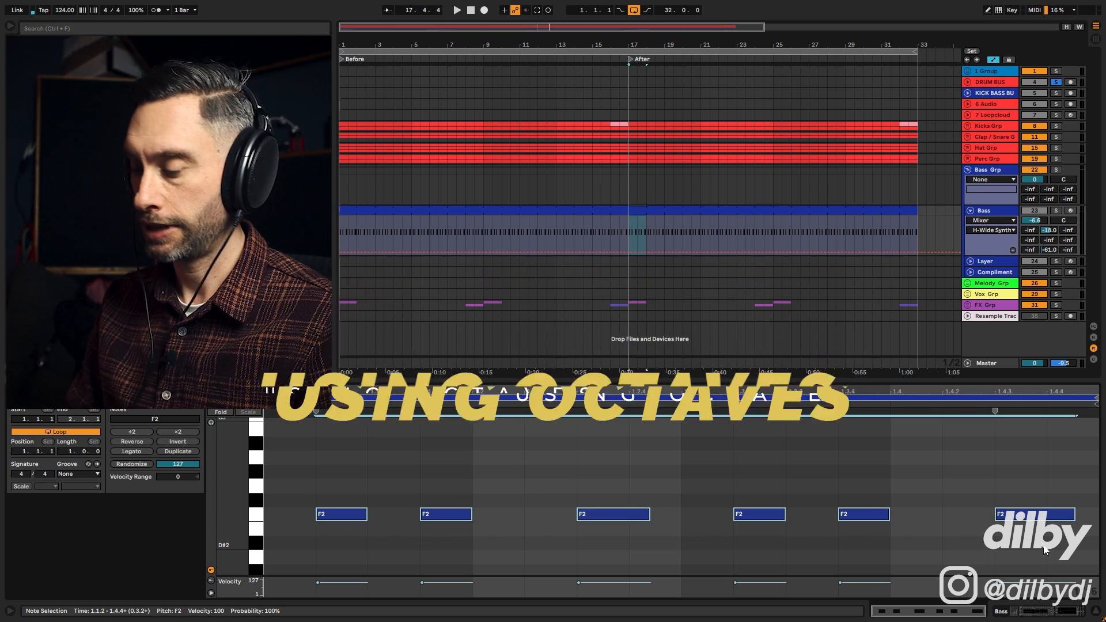
{"action": "left_click", "coordinate": [793, 209]}
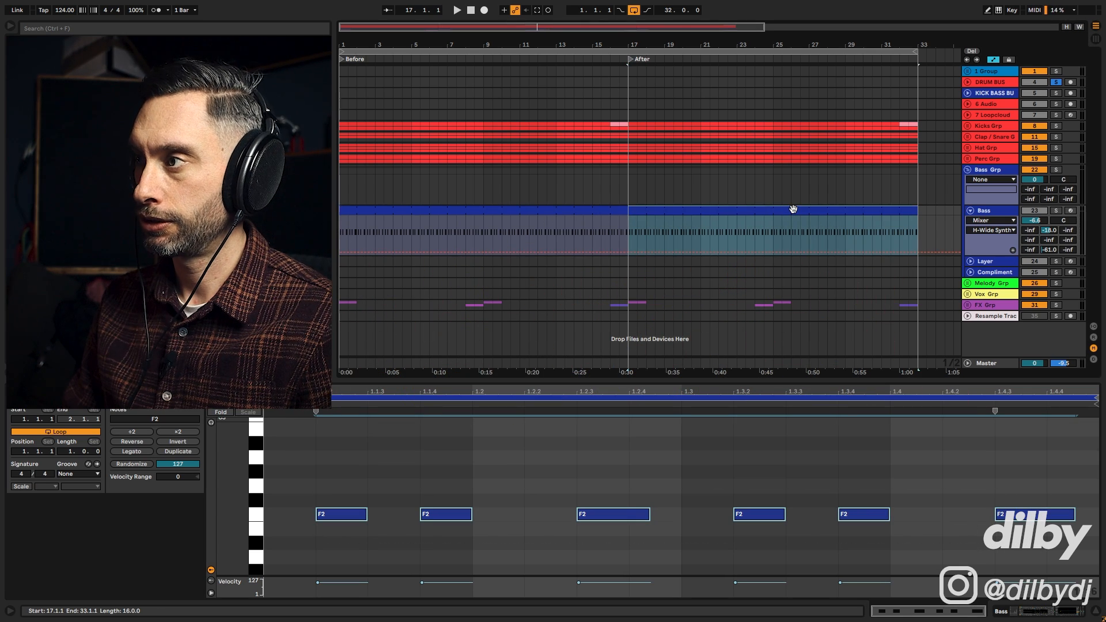
{"action": "key", "text": "ctrl+l"}
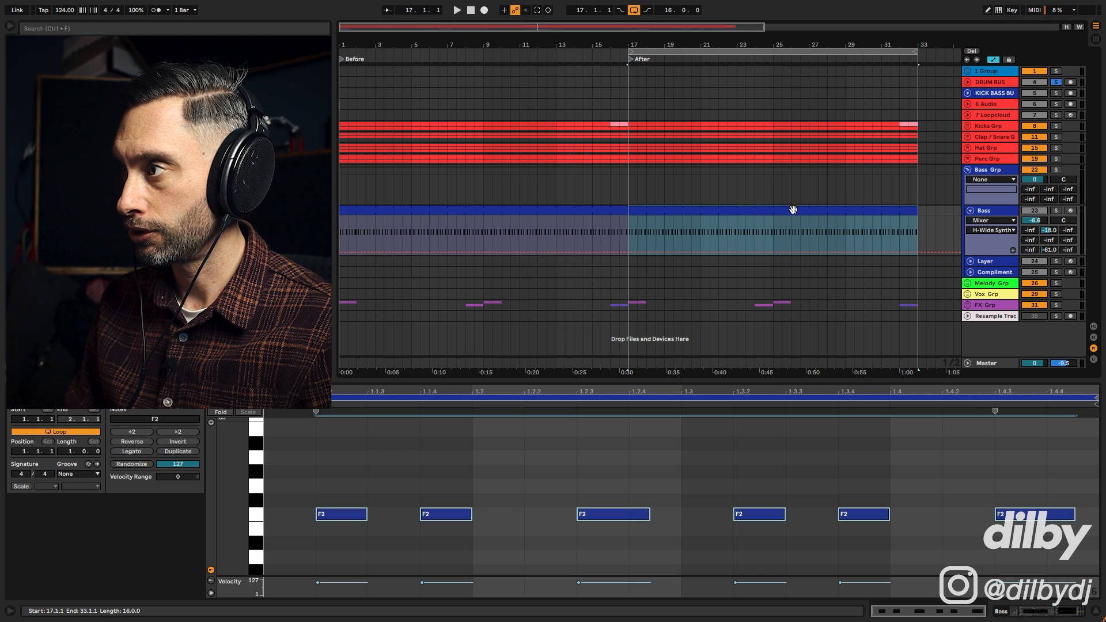
In Session View, duplicate the Bass track's first-slot clip into the second slot and unsolo DRUM BUS
{"action": "key", "text": "Tab"}
{"action": "left_click_drag", "start_coordinate": [785, 55], "coordinate": [796, 41]}
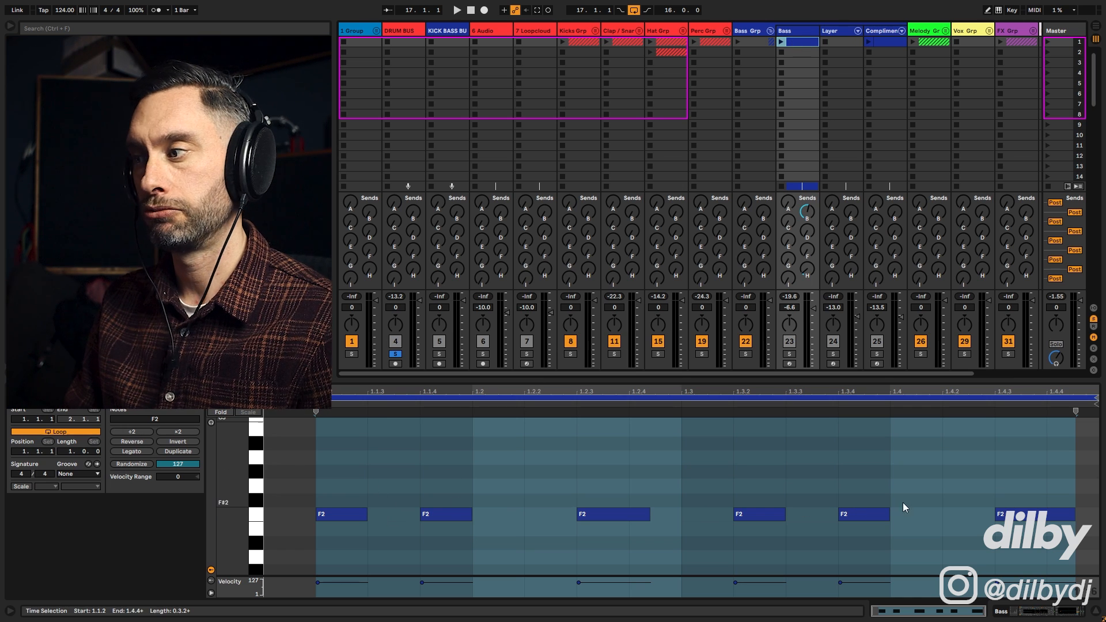
{"action": "key", "text": "ctrl+d"}
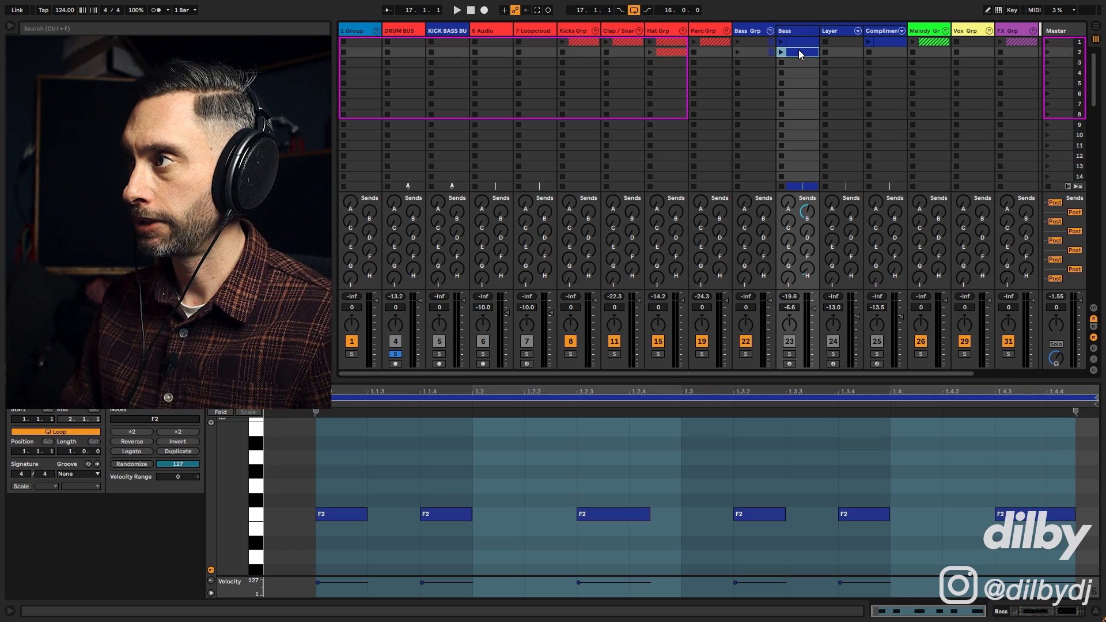
{"action": "key", "text": "ctrl+d"}
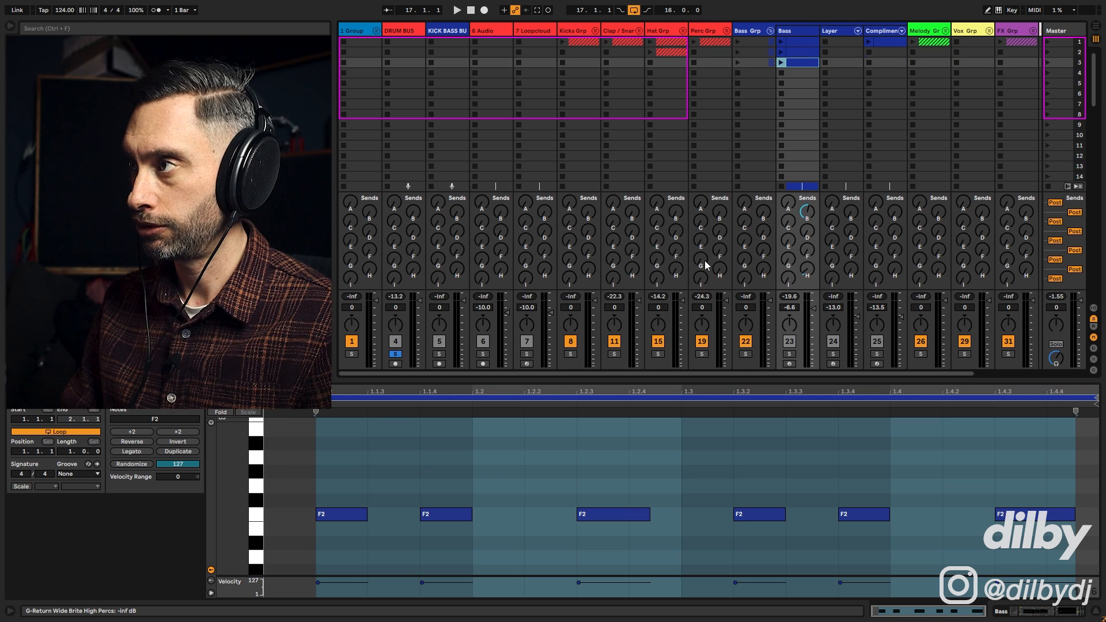
{"action": "key", "text": "Delete"}
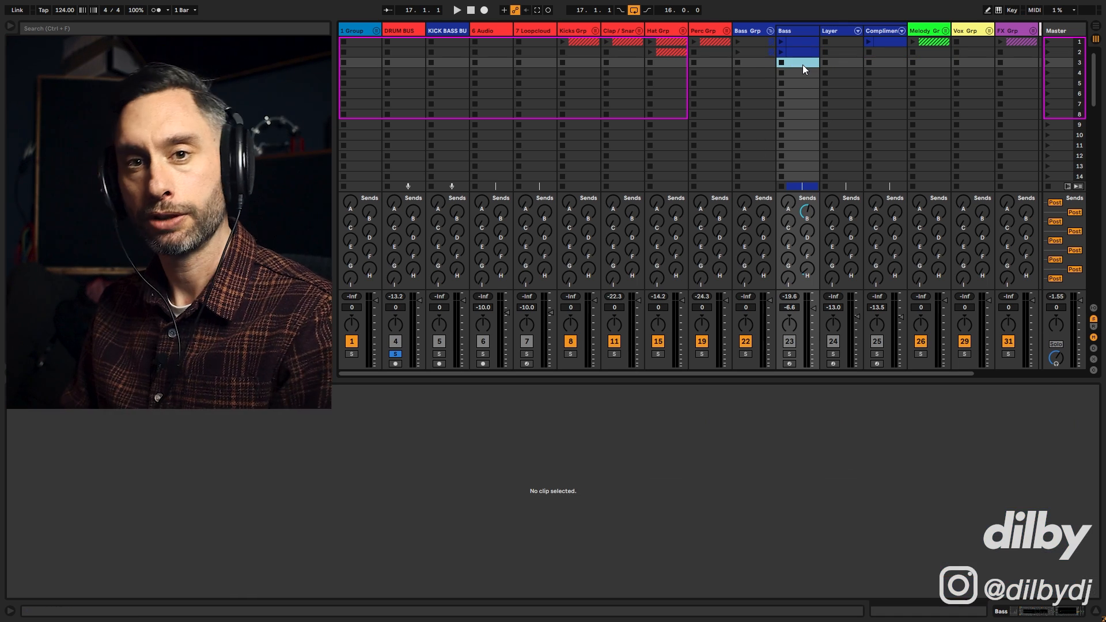
{"action": "left_click", "coordinate": [796, 54]}
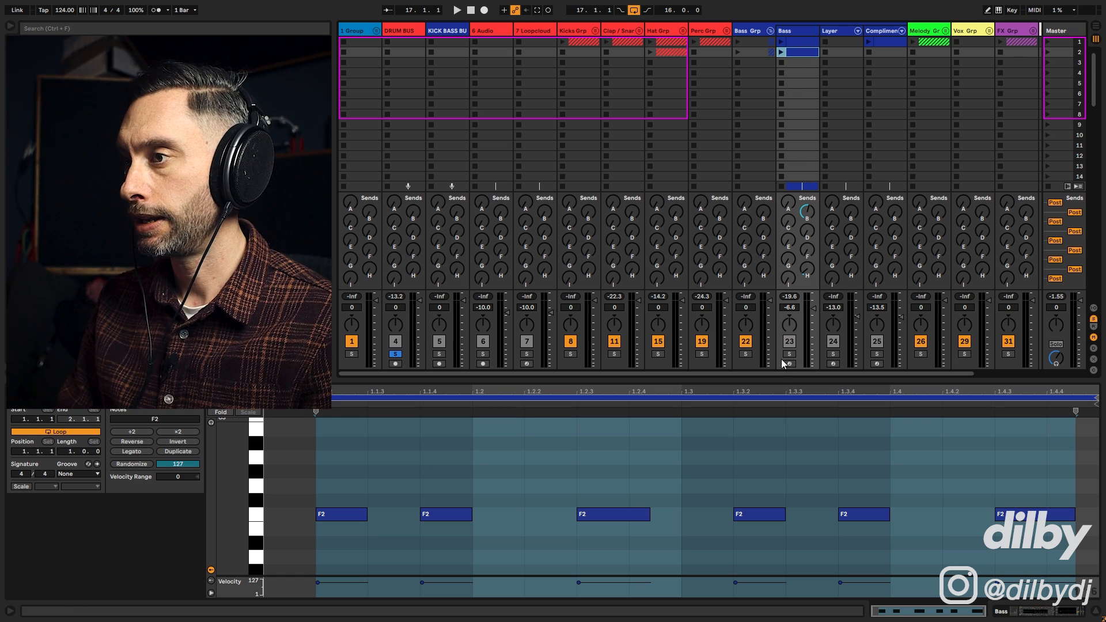
{"action": "left_click", "coordinate": [395, 354]}
{"action": "left_click_drag", "start_coordinate": [307, 488], "coordinate": [1058, 535]}
{"action": "left_click", "coordinate": [419, 482]}
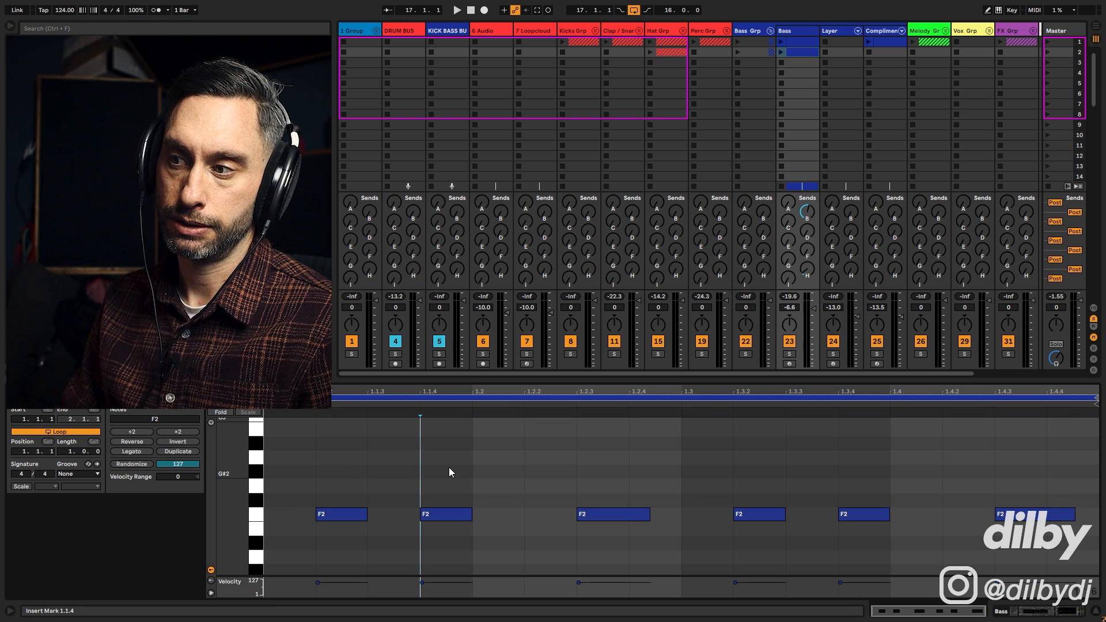
{"action": "left_click", "coordinate": [581, 514]}
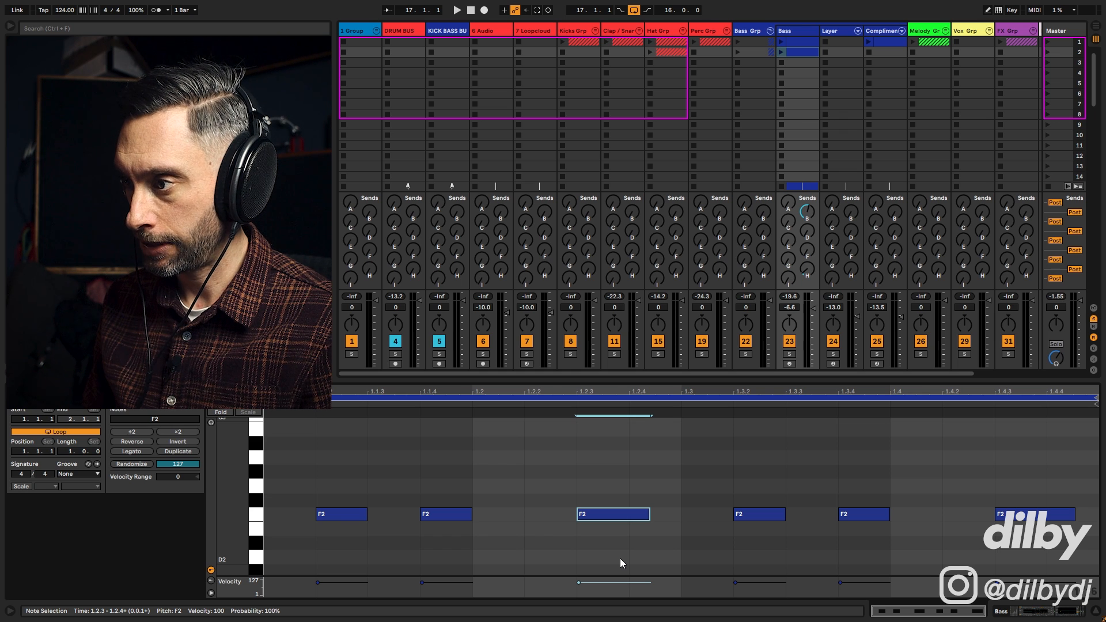
{"action": "key", "text": "shift+Up"}
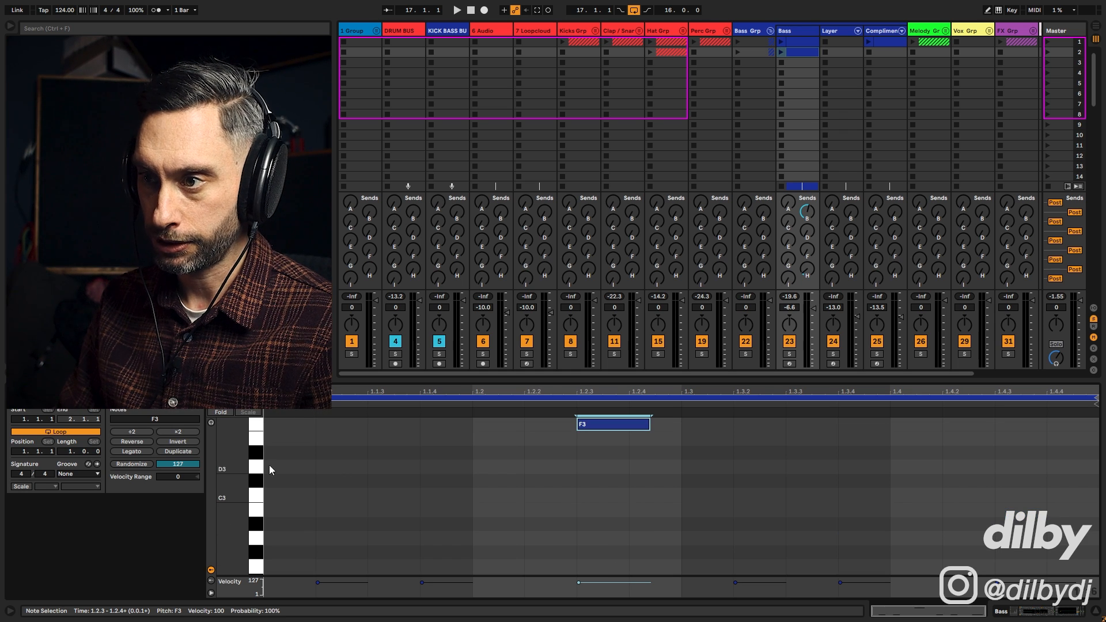
{"action": "key", "text": "shift+Down"}
Set the second Bass clip's scale to F Minor and show only the scale notes in the note editor
{"action": "left_click", "coordinate": [22, 487]}
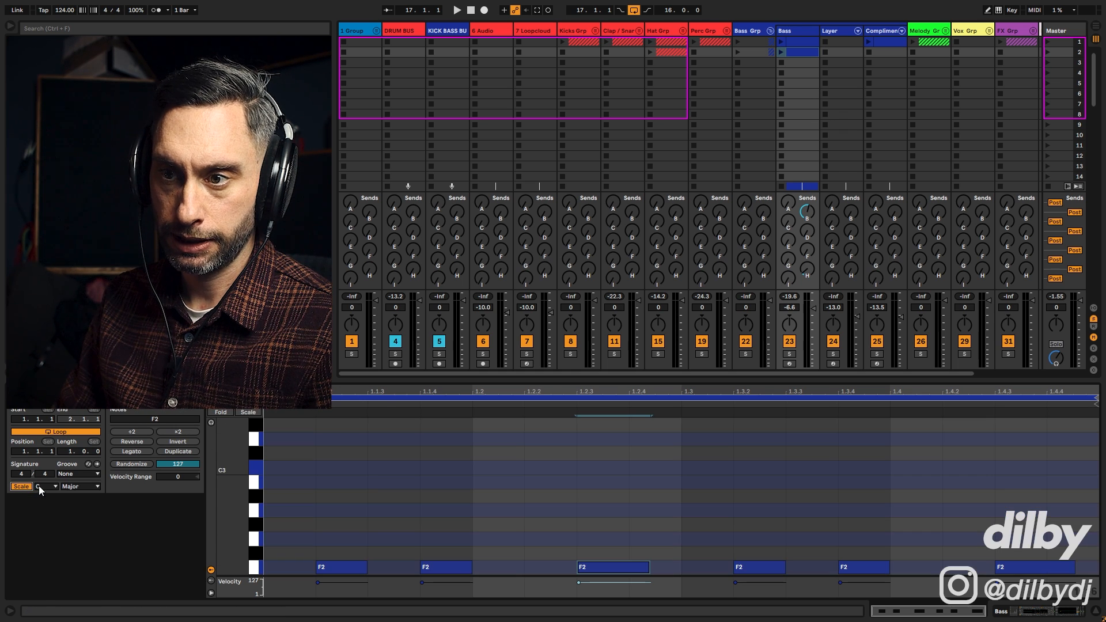
{"action": "left_click", "coordinate": [40, 487]}
{"action": "left_click", "coordinate": [47, 539]}
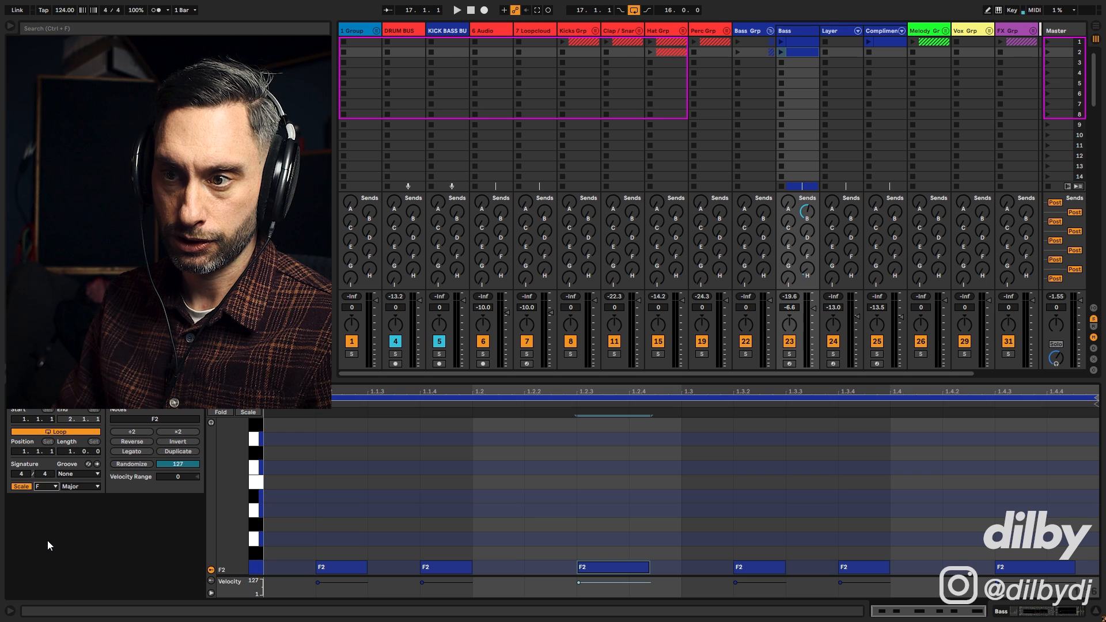
{"action": "left_click", "coordinate": [78, 487]}
{"action": "left_click", "coordinate": [84, 499]}
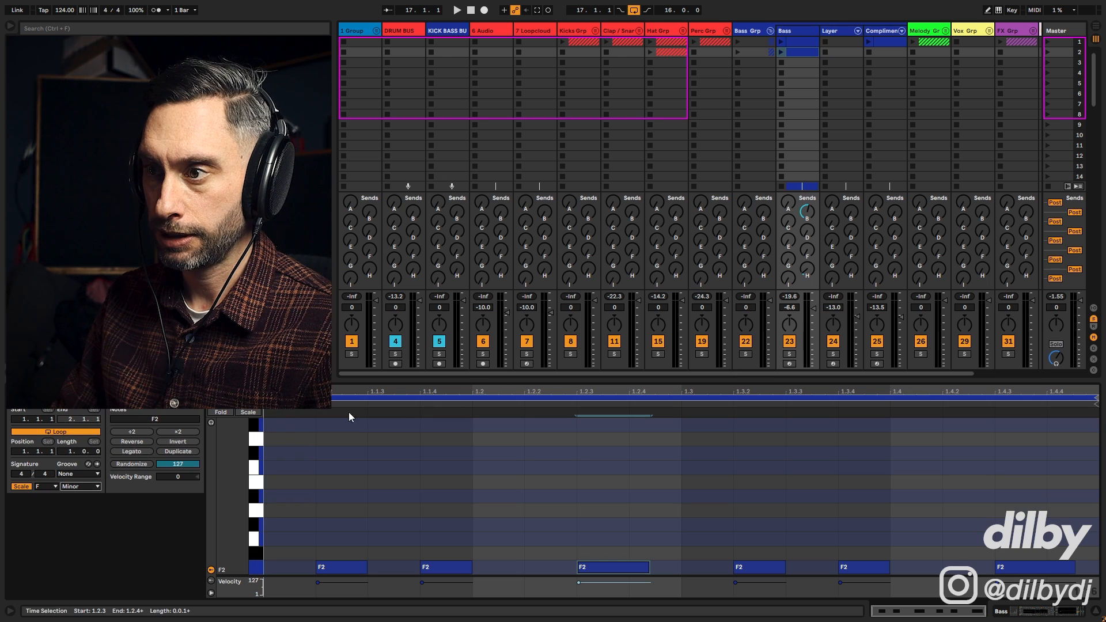
{"action": "left_click", "coordinate": [248, 412]}
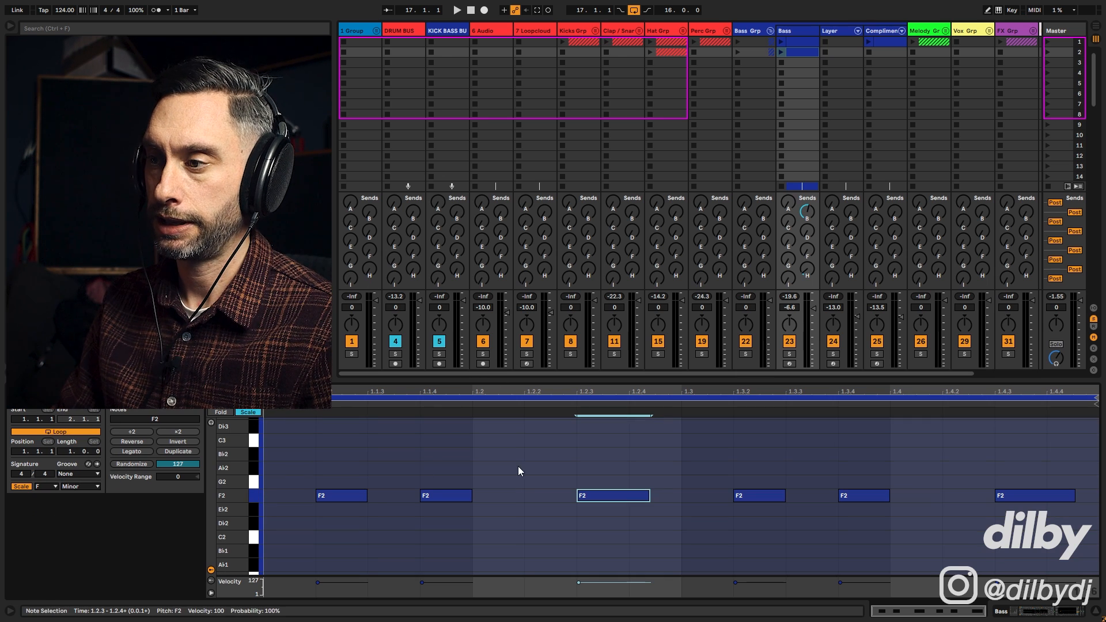
Raise the notes at 1.2.3 and 1.4.3 one octave to F3 in an enlarged note editor and audition the clip
{"action": "left_click_drag", "start_coordinate": [772, 382], "coordinate": [774, 306]}
{"action": "scroll", "coordinate": [772, 454], "scroll_direction": "up", "scroll_amount": 3}
{"action": "key", "text": "shift+Up"}
{"action": "left_click", "coordinate": [1035, 525]}
{"action": "key", "text": "shift+Up"}
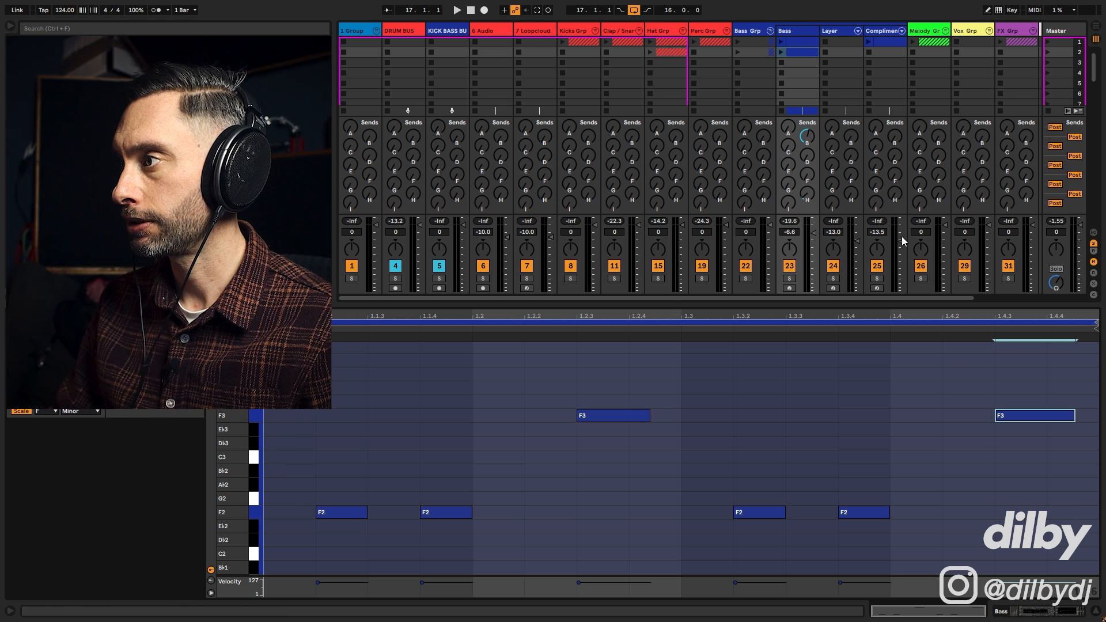
{"action": "left_click", "coordinate": [781, 53]}
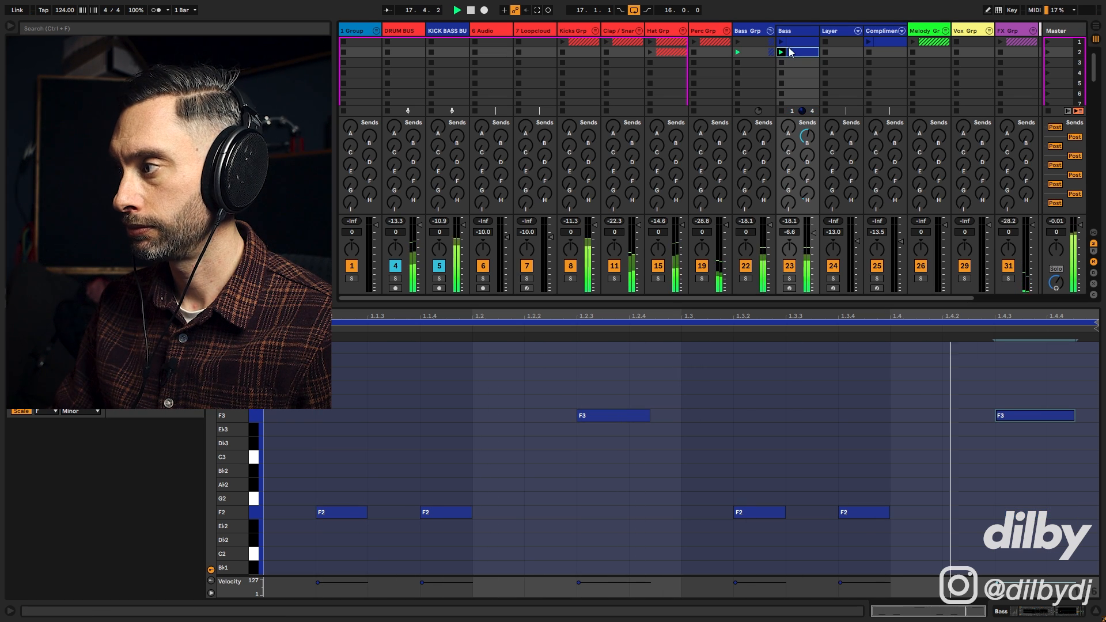
{"action": "key", "text": "space"}
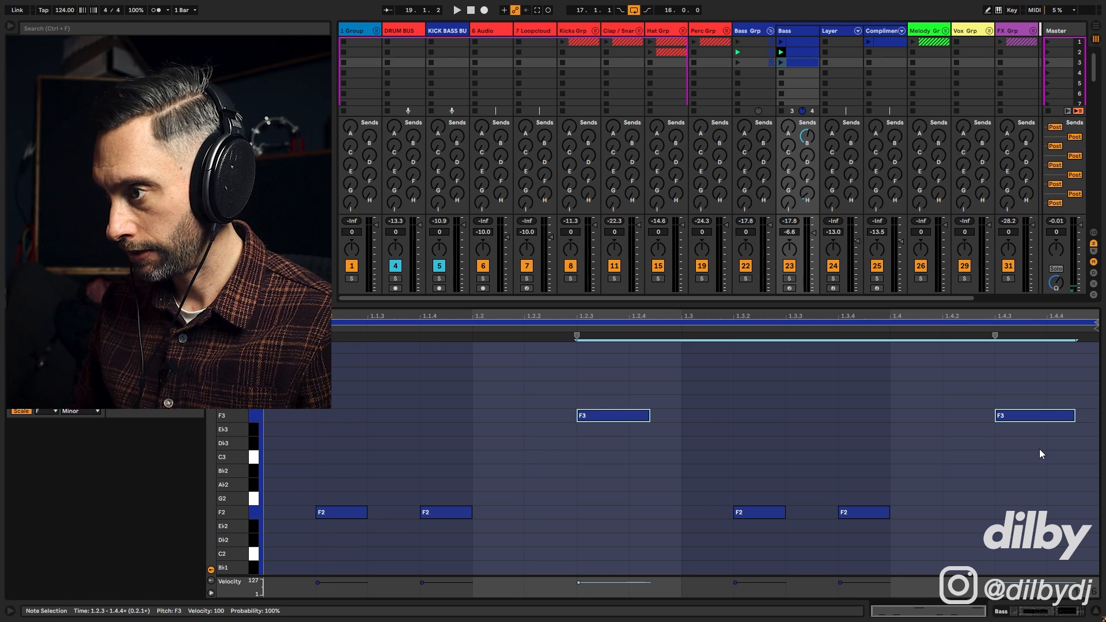
In the third Bass clip, lower the 1.2.3 and 1.4.3 notes to F2, raise the 1.1.4 and 1.3.2 notes to F3, and audition it
{"action": "key", "text": "shift+Down"}
{"action": "left_click", "coordinate": [438, 512]}
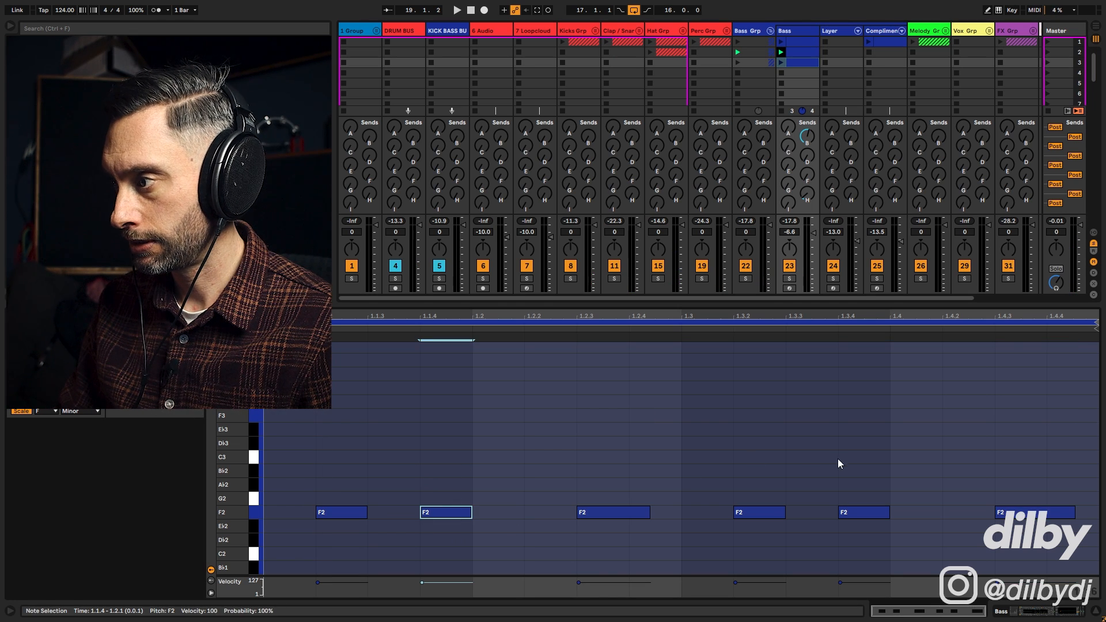
{"action": "key", "text": "shift+Up"}
{"action": "left_click", "coordinate": [765, 511]}
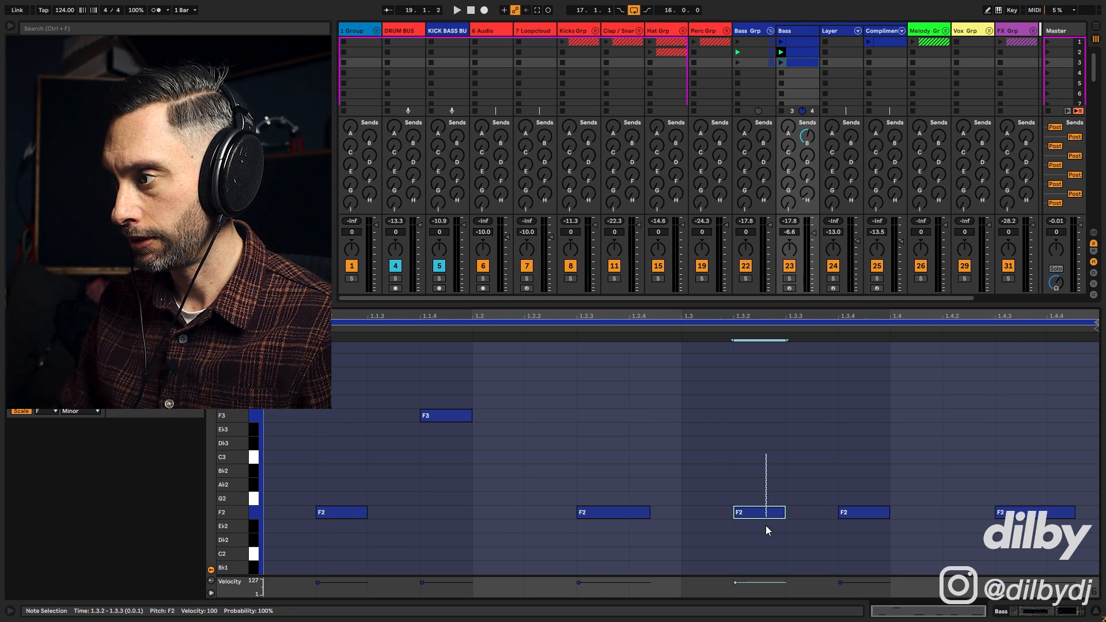
{"action": "key", "text": "shift+Up"}
{"action": "left_click", "coordinate": [781, 62]}
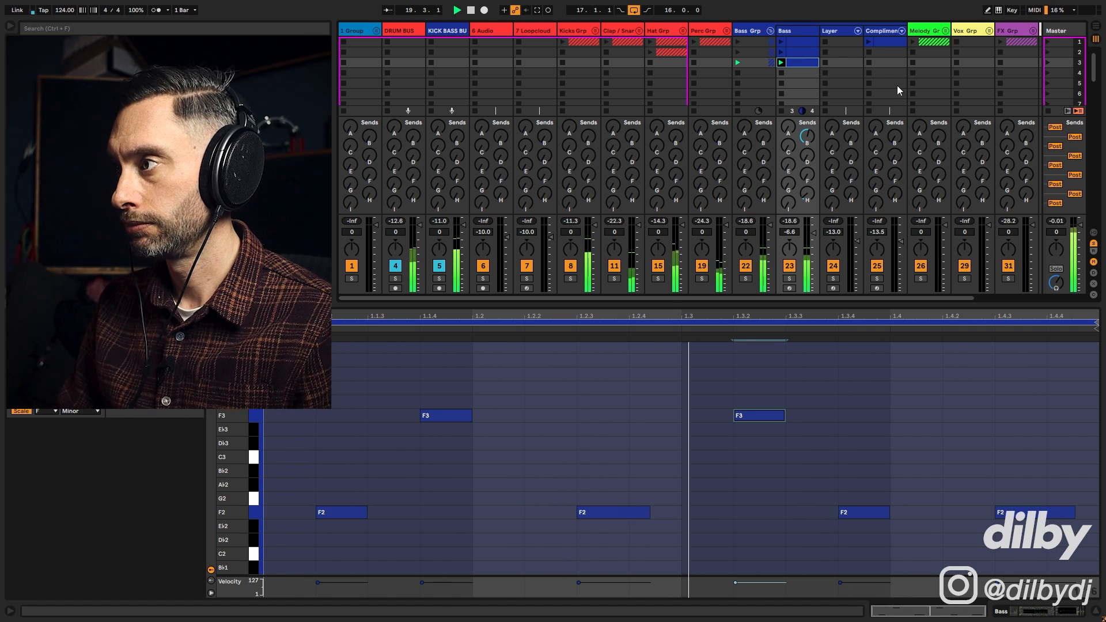
In a fourth-slot copy of the first Bass clip, shorten the 1.2.3 note to end at 1.2.4 and add an F3 note there
{"action": "left_click_drag", "start_coordinate": [800, 43], "coordinate": [797, 75]}
{"action": "left_click", "coordinate": [781, 73]}
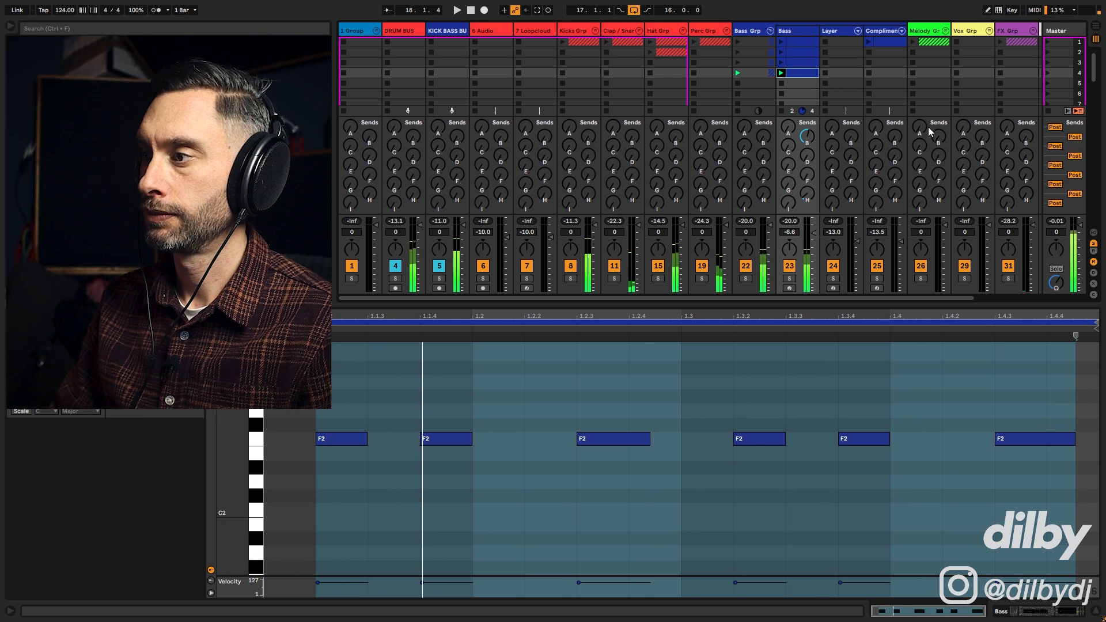
{"action": "left_click_drag", "start_coordinate": [650, 438], "coordinate": [628, 439]}
{"action": "double_click", "coordinate": [650, 440]}
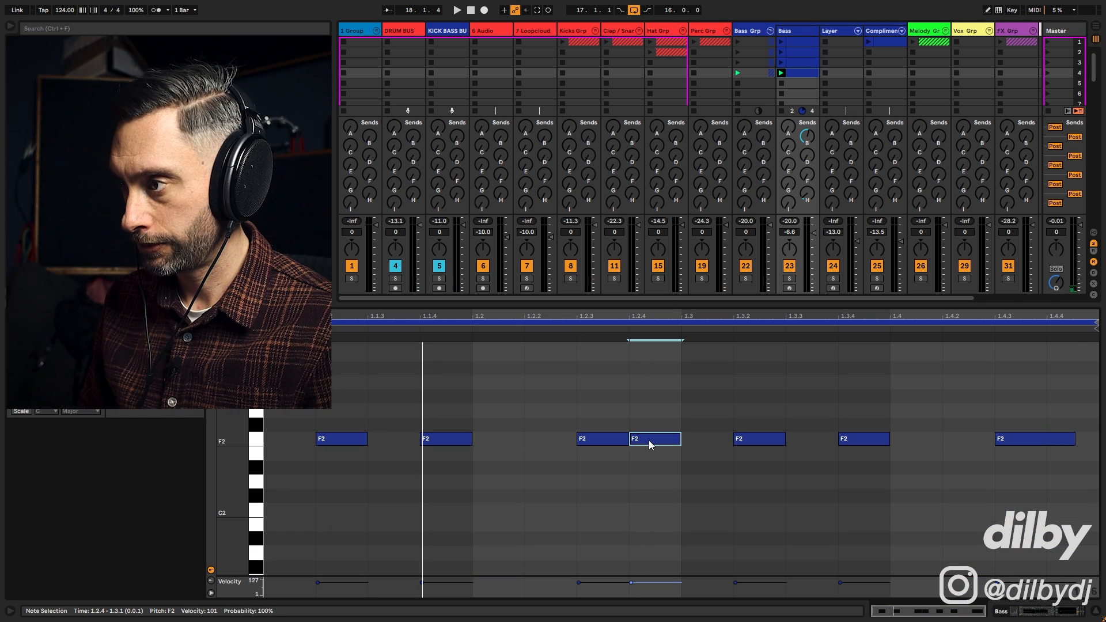
{"action": "key", "text": "shift+Up"}
{"action": "key", "text": "space"}
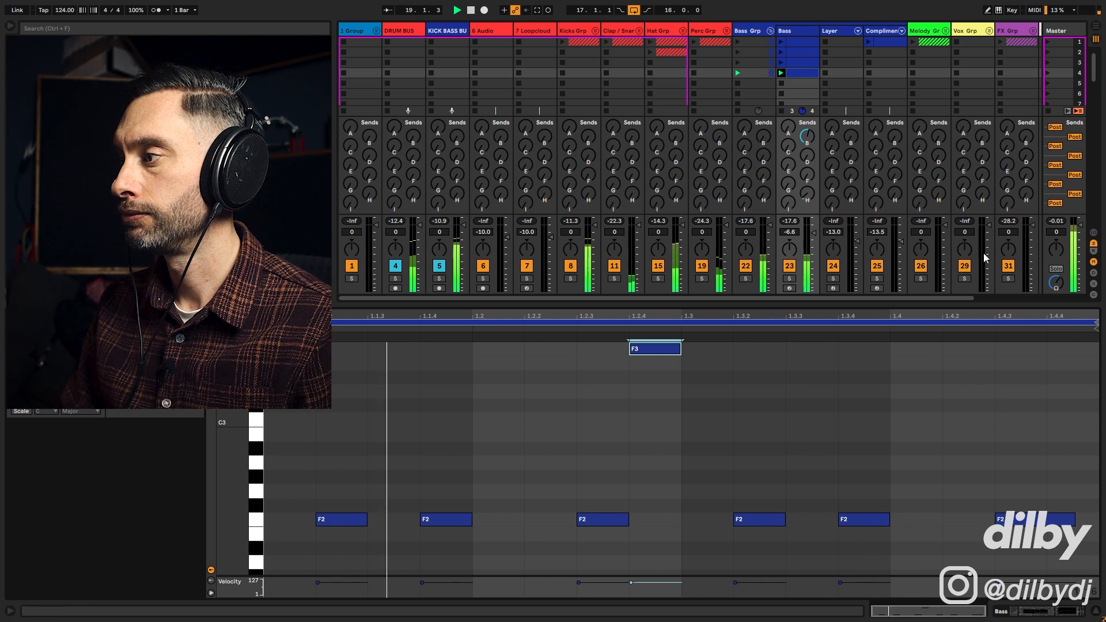
{"action": "key", "text": "space"}
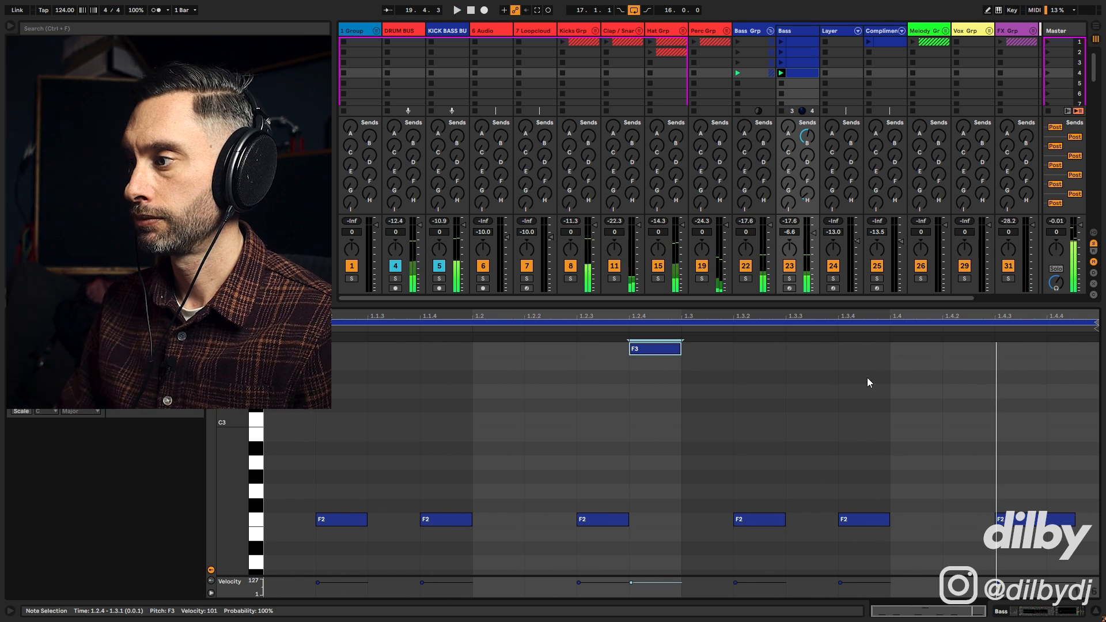
Move the F3 note in the fourth Bass clip from 1.2.4 to 1.3.3
{"action": "scroll", "coordinate": [817, 452], "scroll_direction": "down", "scroll_amount": 1}
{"action": "scroll", "coordinate": [862, 456], "scroll_direction": "up", "scroll_amount": 2}
{"action": "scroll", "coordinate": [861, 455], "scroll_direction": "down", "scroll_amount": 1}
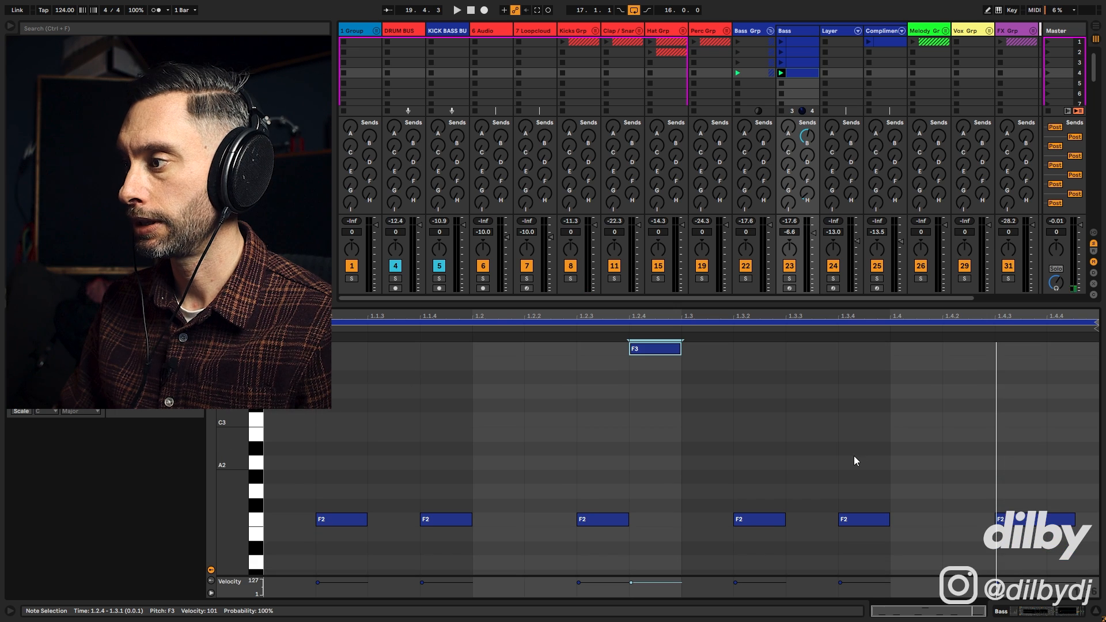
{"action": "scroll", "coordinate": [853, 455], "scroll_direction": "up", "scroll_amount": 1}
{"action": "left_click_drag", "start_coordinate": [658, 387], "coordinate": [815, 387]}
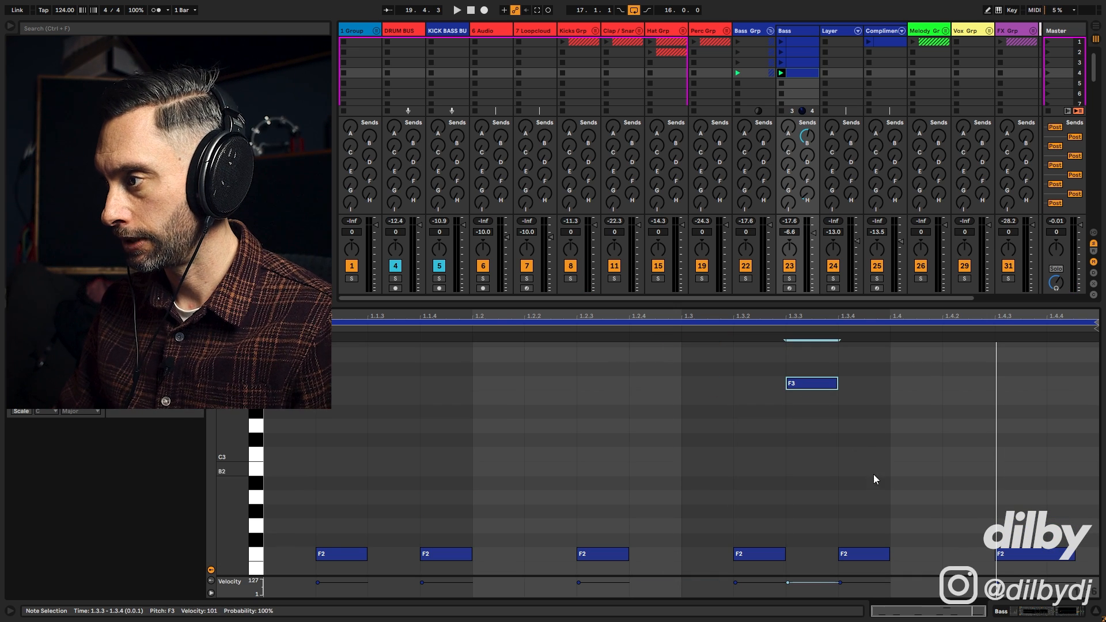
{"action": "scroll", "coordinate": [865, 459], "scroll_direction": "down", "scroll_amount": 1}
{"action": "scroll", "coordinate": [643, 431], "scroll_direction": "down", "scroll_amount": 2}
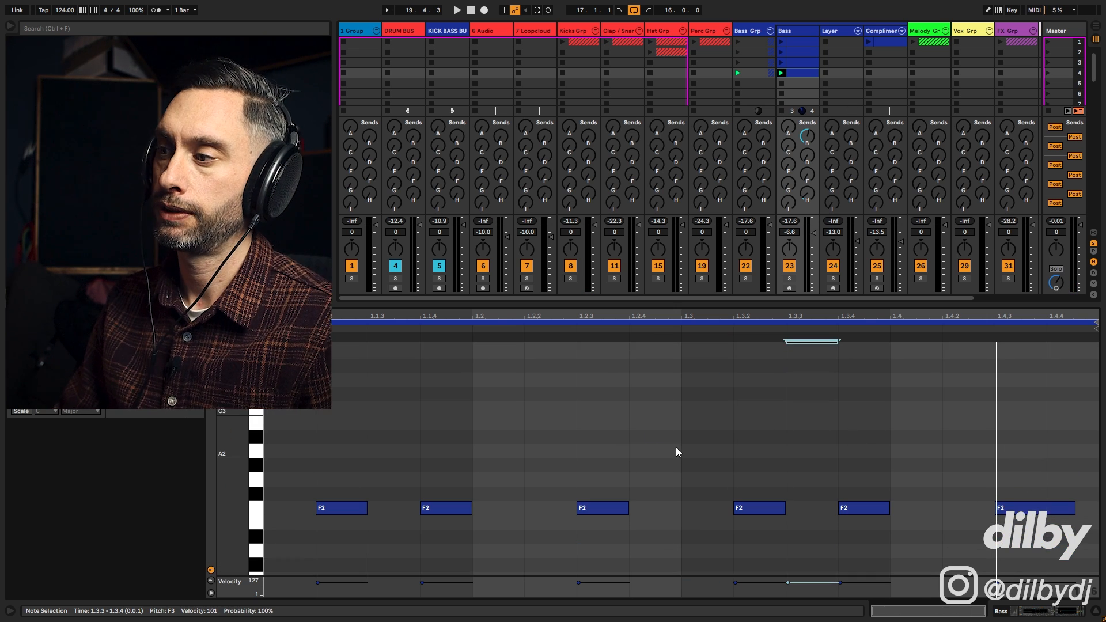
{"action": "scroll", "coordinate": [673, 448], "scroll_direction": "up", "scroll_amount": 1}
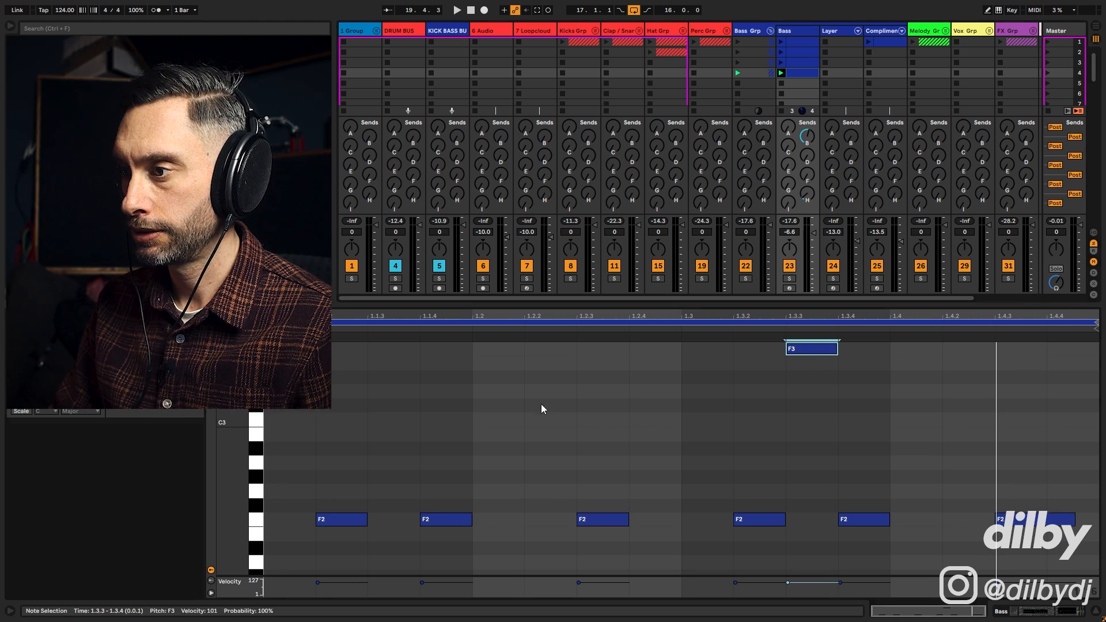
Audition the fourth Bass clip, and duplicate it into the fifth slot
{"action": "key", "text": "space"}
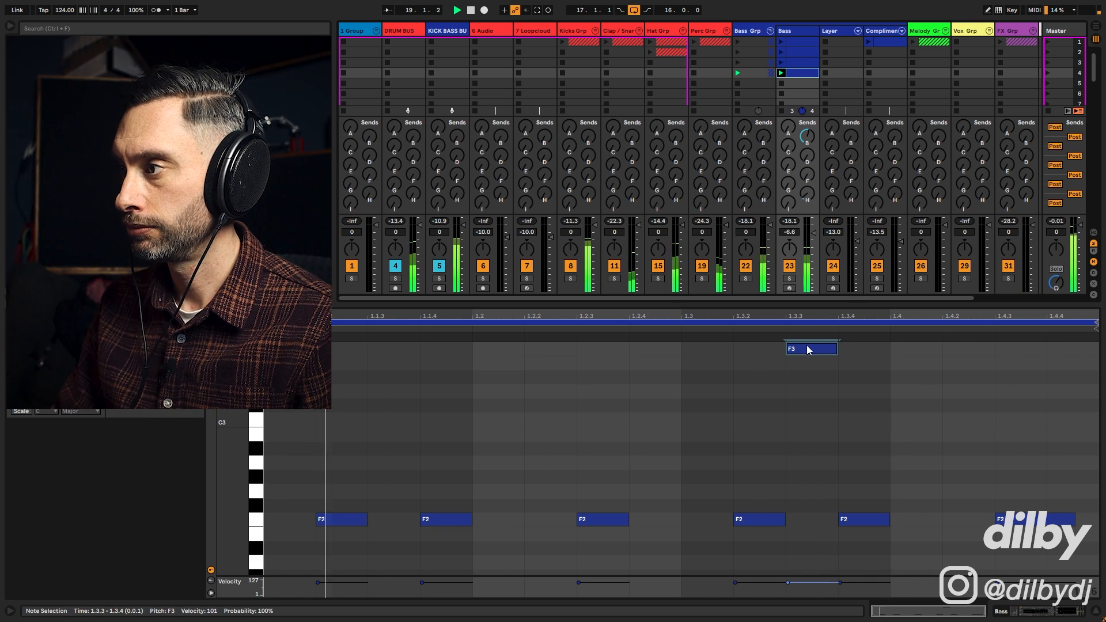
{"action": "key", "text": "space"}
{"action": "left_click", "coordinate": [793, 74]}
{"action": "key", "text": "ctrl+d"}
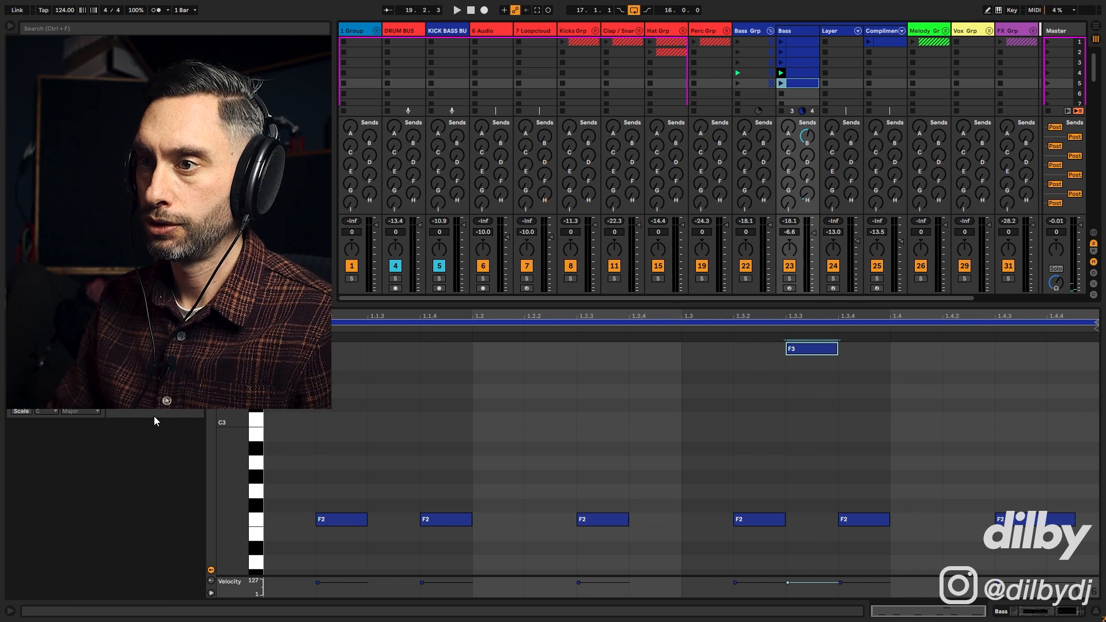
Double the fifth Bass clip's loop to two bars and move its first F3 note from 1.3.3 to 1.2.4
{"action": "key", "text": "ctrl+shift+d"}
{"action": "left_click", "coordinate": [968, 406]}
{"action": "left_click_drag", "start_coordinate": [527, 350], "coordinate": [449, 352]}
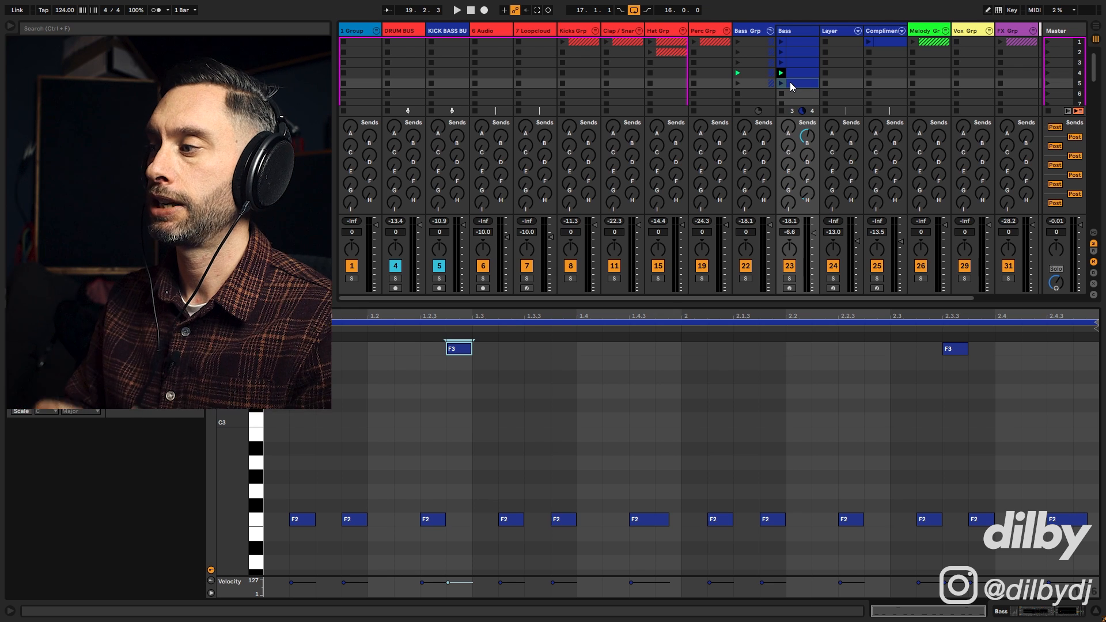
{"action": "left_click", "coordinate": [790, 82]}
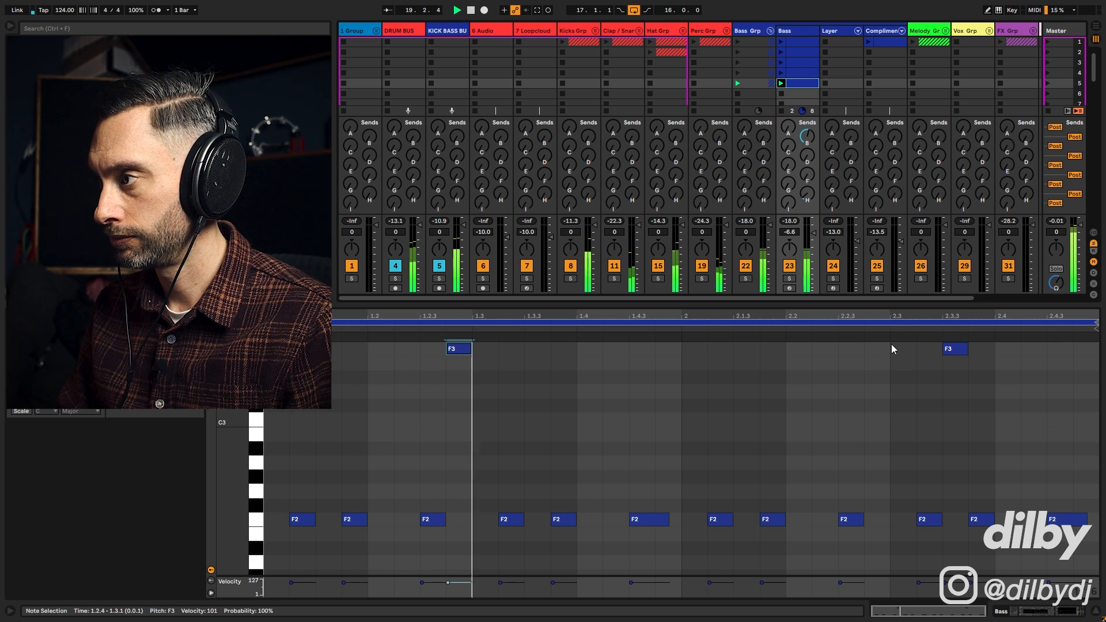
In the fifth Bass clip, add an F3 note at 2.2.4, lower the 2.3.3 note two octaves to F1, and audition it
{"action": "double_click", "coordinate": [876, 349]}
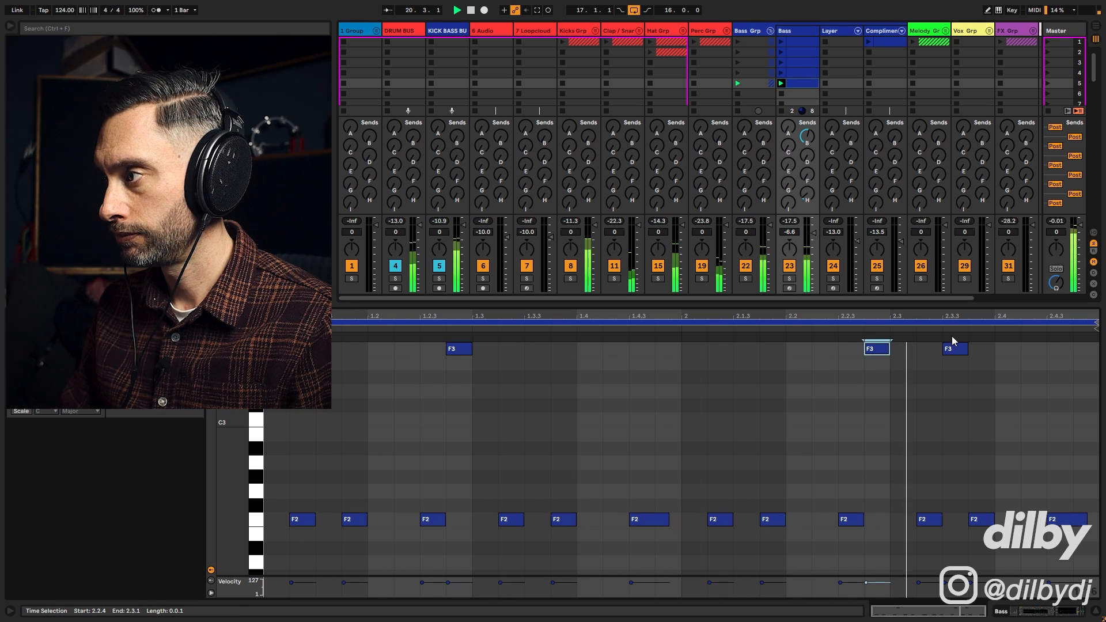
{"action": "left_click", "coordinate": [952, 351]}
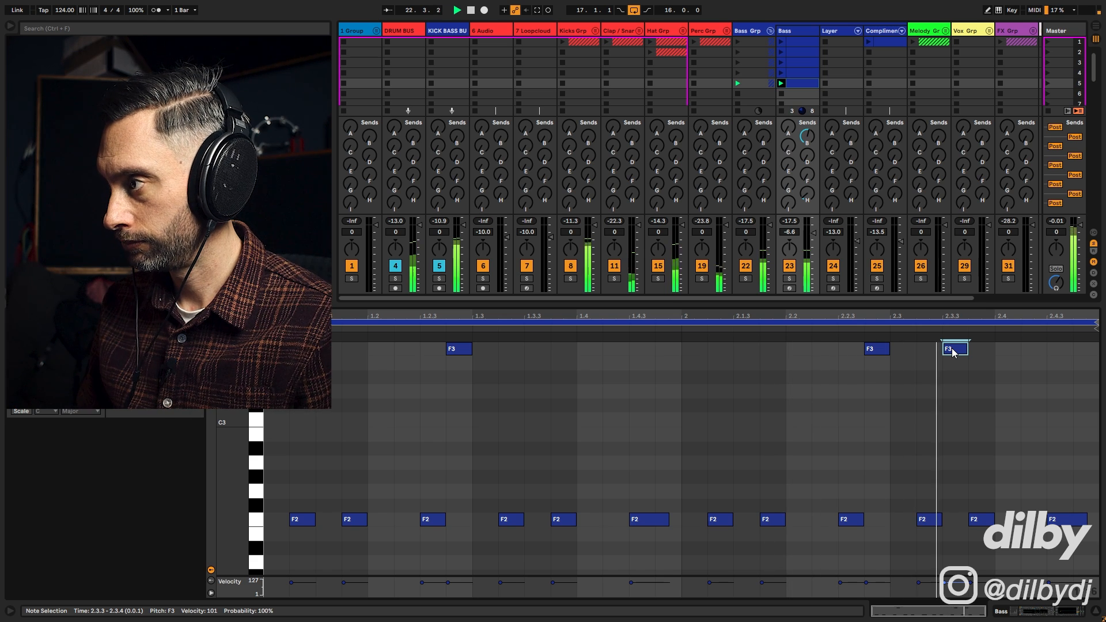
{"action": "key", "text": "space"}
{"action": "key", "text": "shift+Down"}
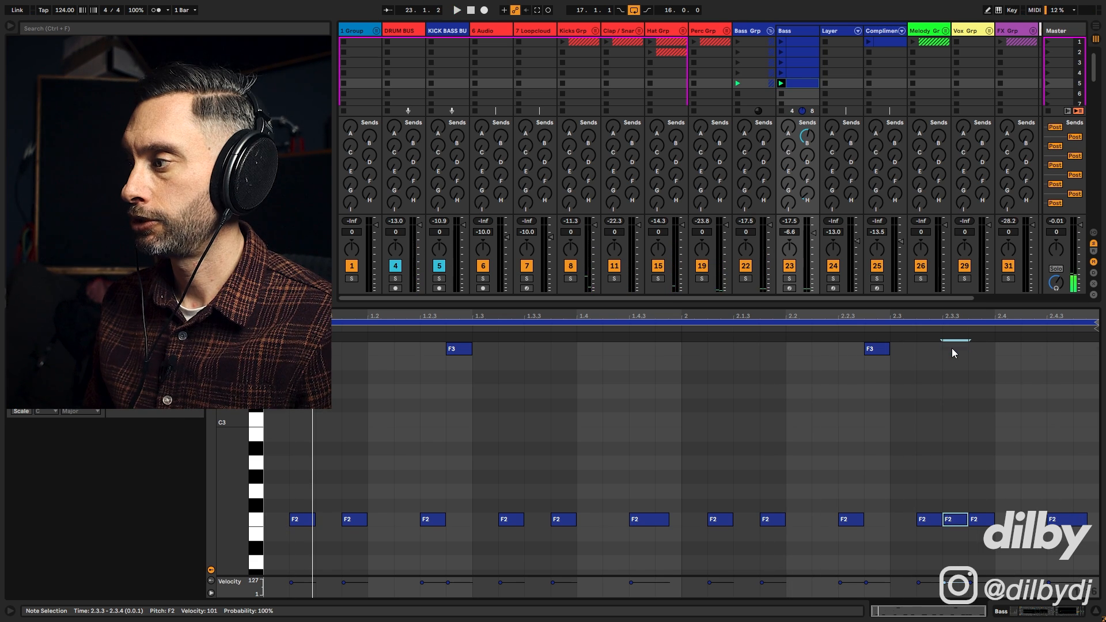
{"action": "key", "text": "shift+Down"}
{"action": "key", "text": "space"}
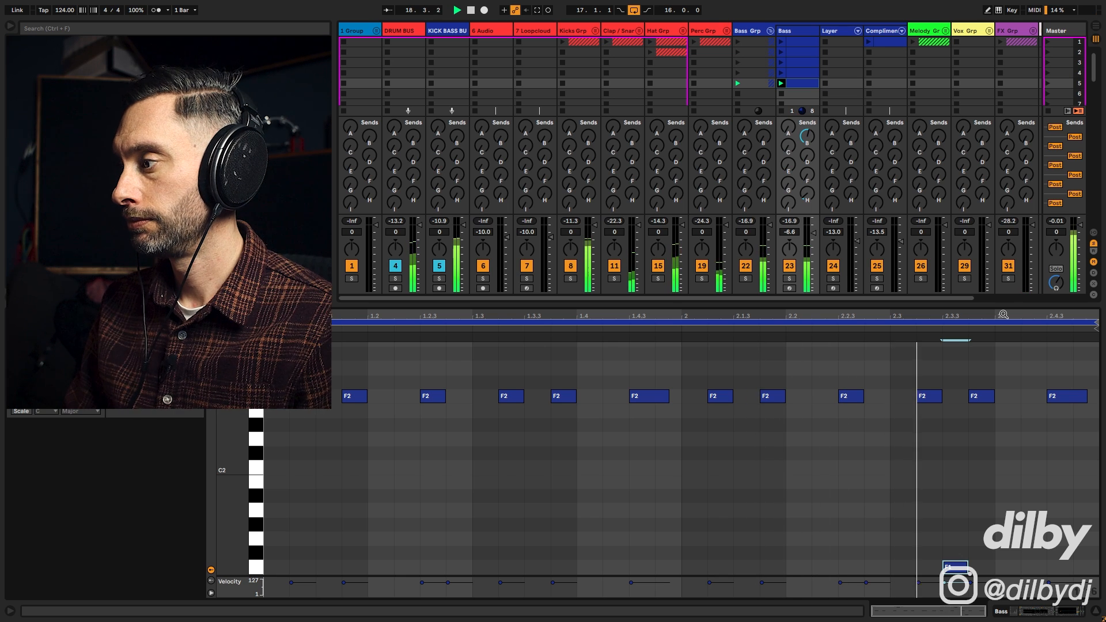
{"action": "scroll", "coordinate": [984, 394], "scroll_direction": "up", "scroll_amount": 3}
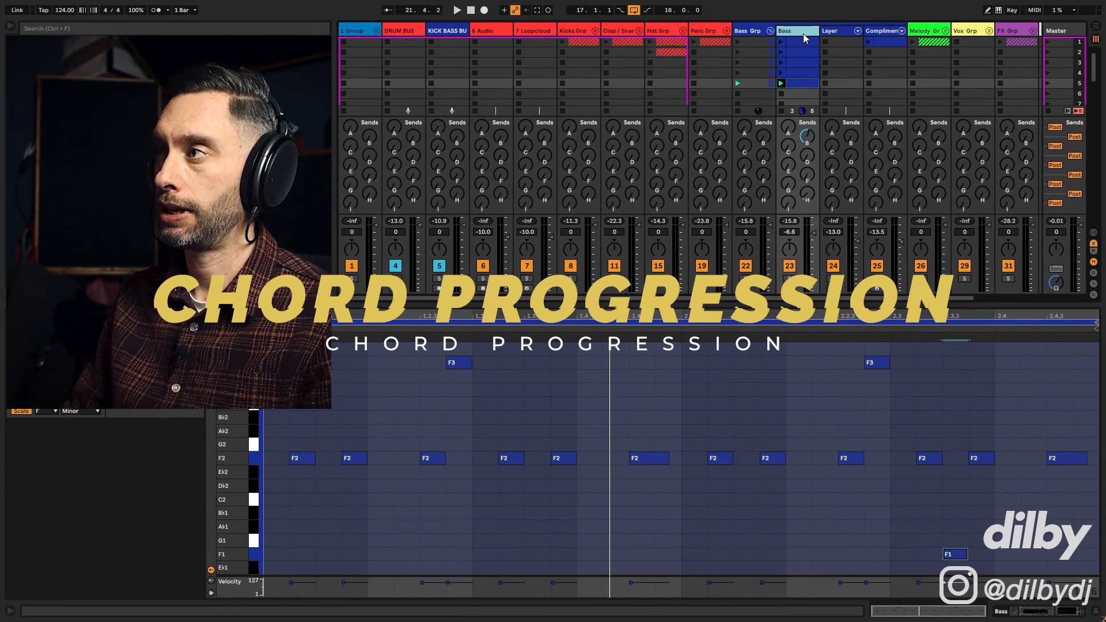
Duplicate the Bass track, keep only the first clip in the copy, and deactivate the original Bass track
{"action": "key", "text": "ctrl+d"}
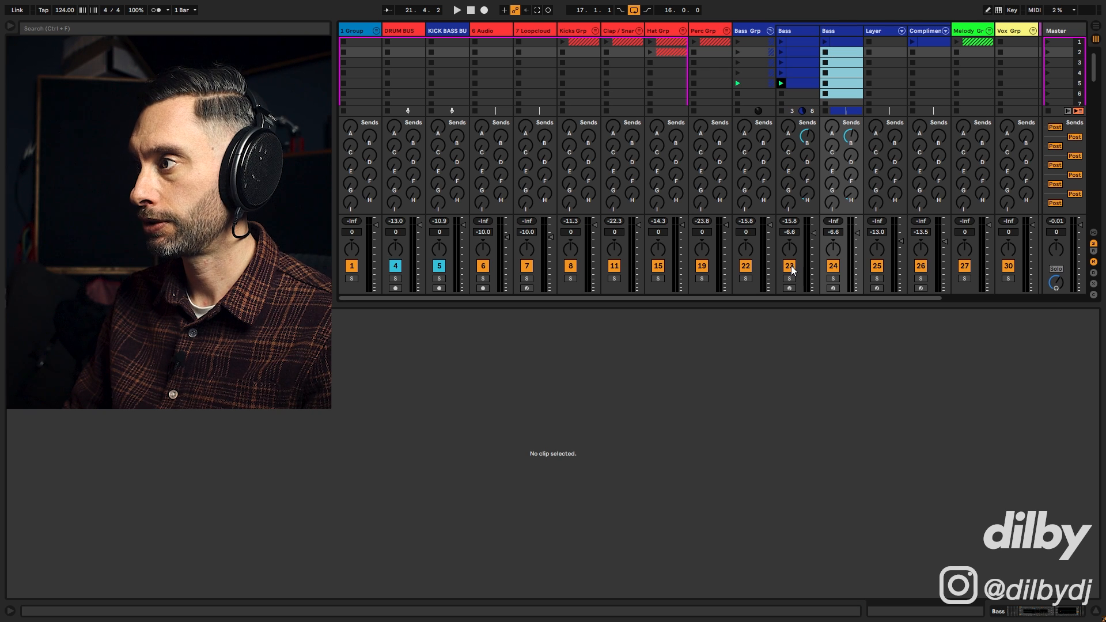
{"action": "left_click", "coordinate": [791, 266]}
Double the duplicated Bass track's first clip twice so the F2 pattern spans four bars
{"action": "left_click", "coordinate": [842, 43]}
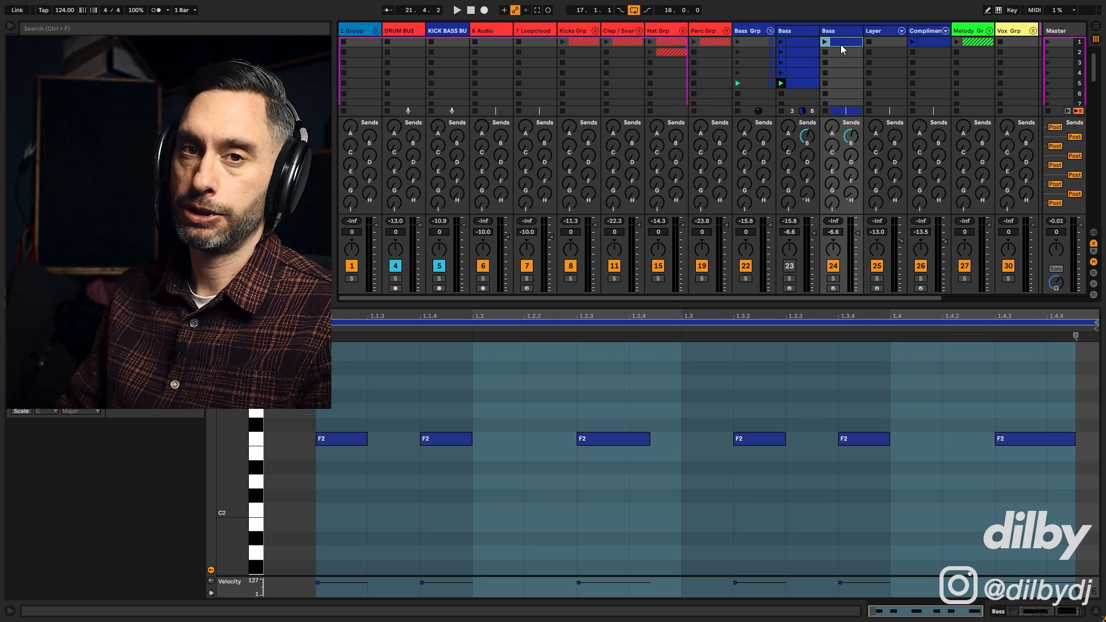
{"action": "key", "text": "ctrl+d"}
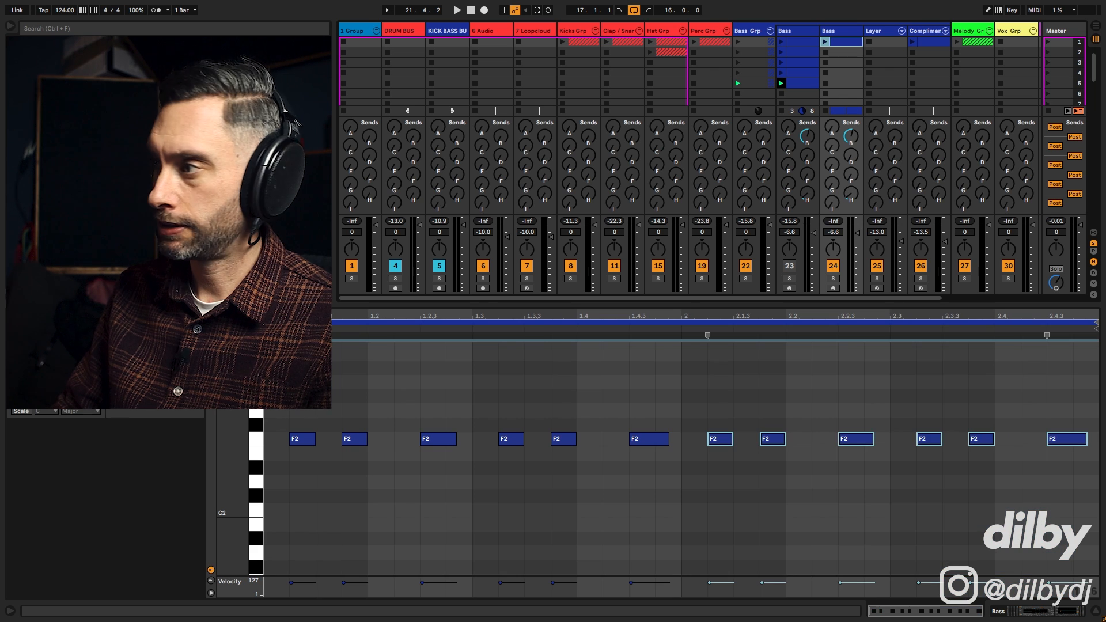
{"action": "key", "text": "ctrl+d"}
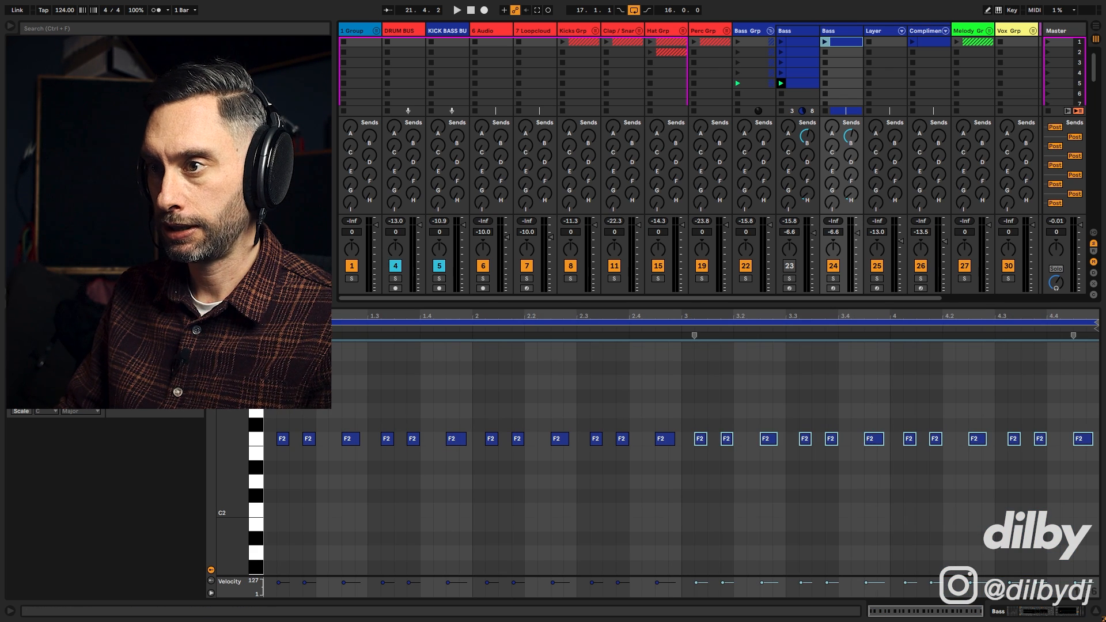
Turn on the clip's scale setting and set it to F Minor
{"action": "left_click_drag", "start_coordinate": [480, 402], "coordinate": [620, 469]}
{"action": "left_click", "coordinate": [21, 411]}
{"action": "left_click", "coordinate": [54, 410]}
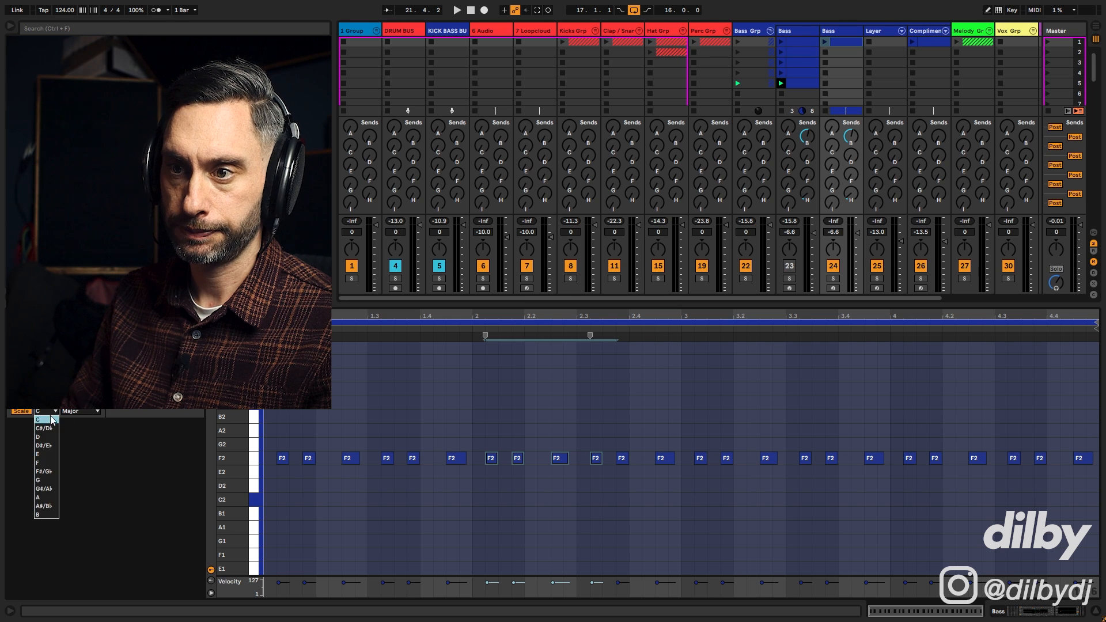
{"action": "left_click", "coordinate": [43, 461]}
Raise the bar 2 notes to Ab2, lower the notes in bars 3 and 4 to Eb2, and launch the clip
{"action": "left_click_drag", "start_coordinate": [488, 444], "coordinate": [674, 469]}
{"action": "key", "text": "Up"}
{"action": "key", "text": "Up"}
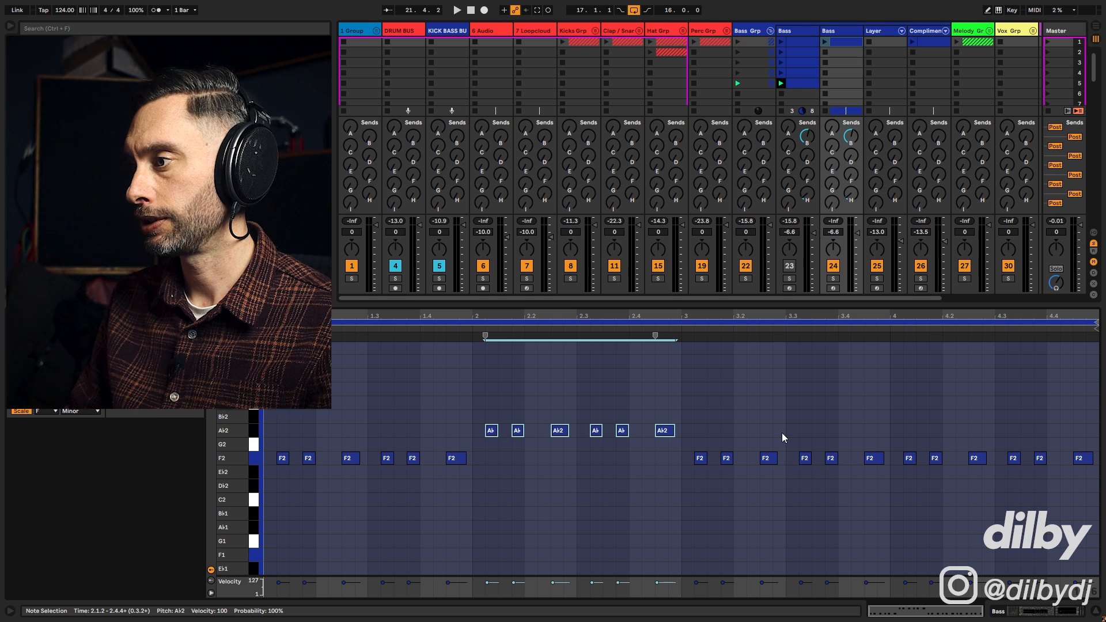
{"action": "left_click_drag", "start_coordinate": [697, 439], "coordinate": [1091, 463]}
{"action": "key", "text": "Down"}
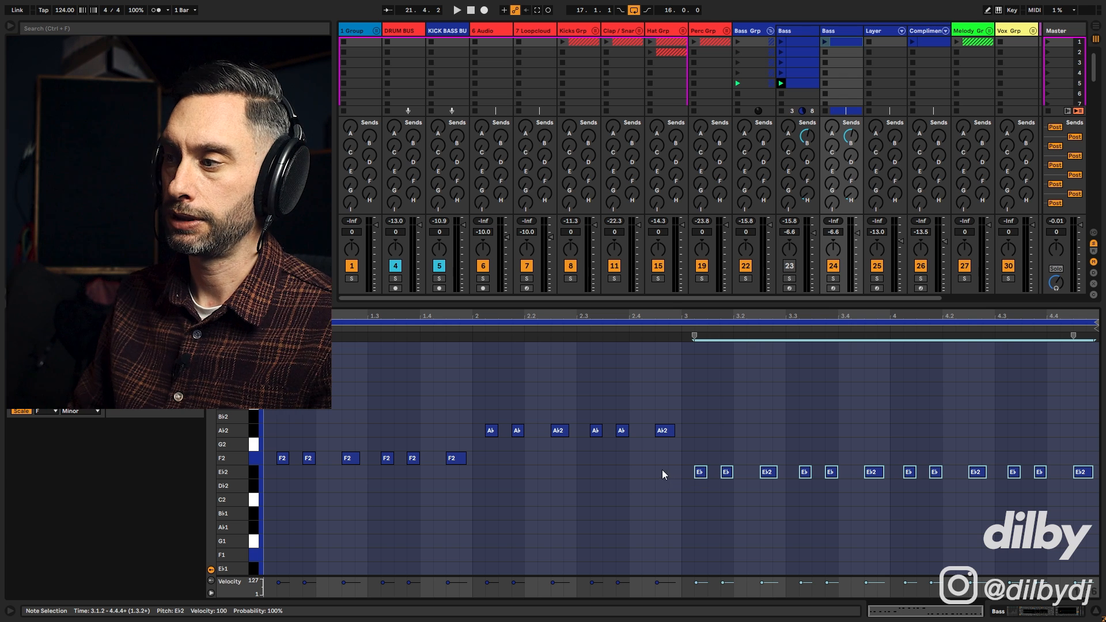
{"action": "left_click", "coordinate": [825, 42]}
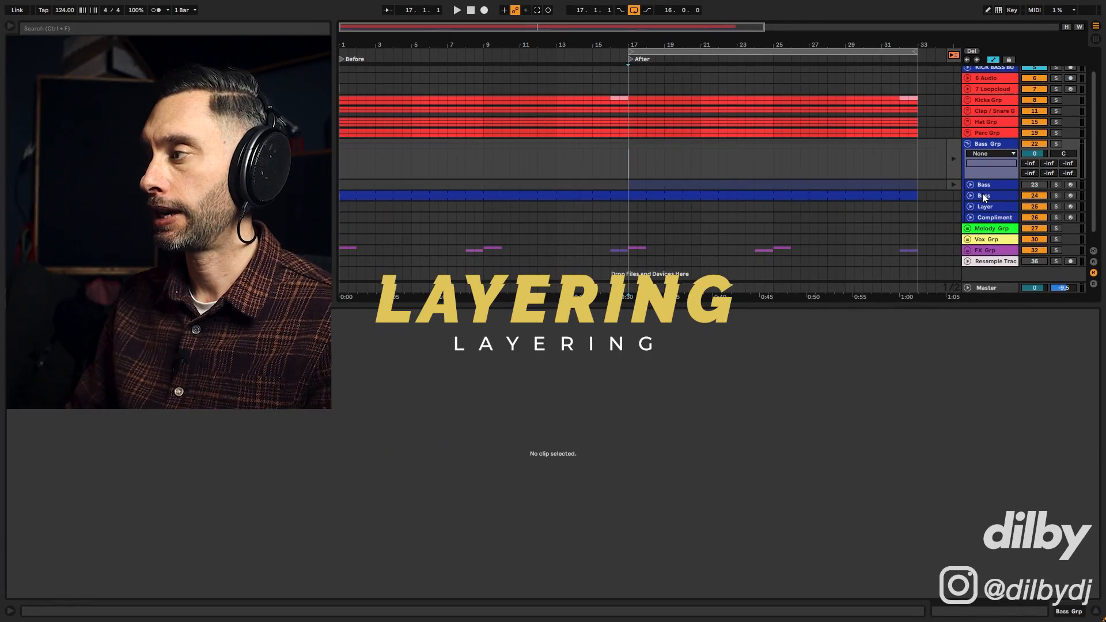
Copy the active Bass track's clips from bars 17 to 33 onto the Layer track and audition that track soloed
{"action": "left_click", "coordinate": [986, 206]}
{"action": "left_click_drag", "start_coordinate": [792, 195], "coordinate": [794, 220]}
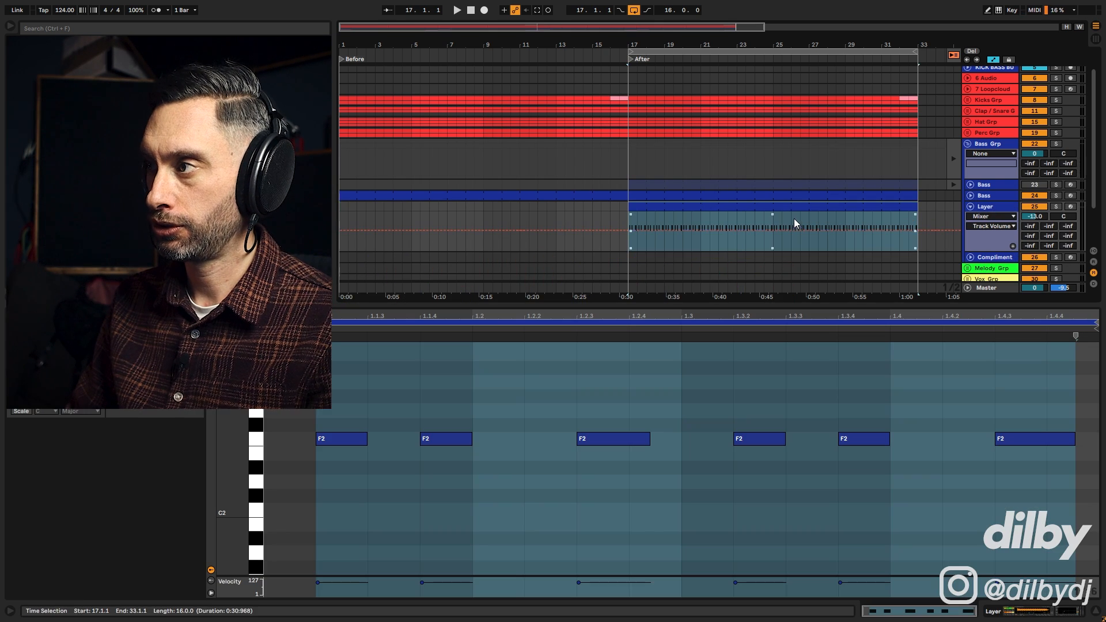
{"action": "double_click", "coordinate": [794, 207]}
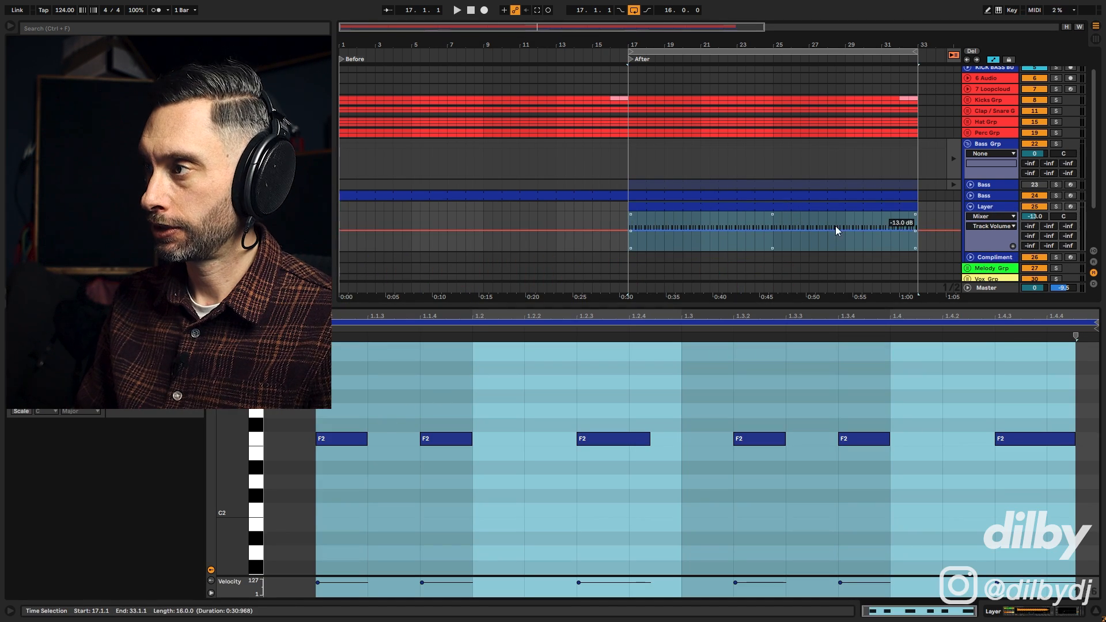
{"action": "left_click", "coordinate": [1055, 206]}
{"action": "key", "text": "space"}
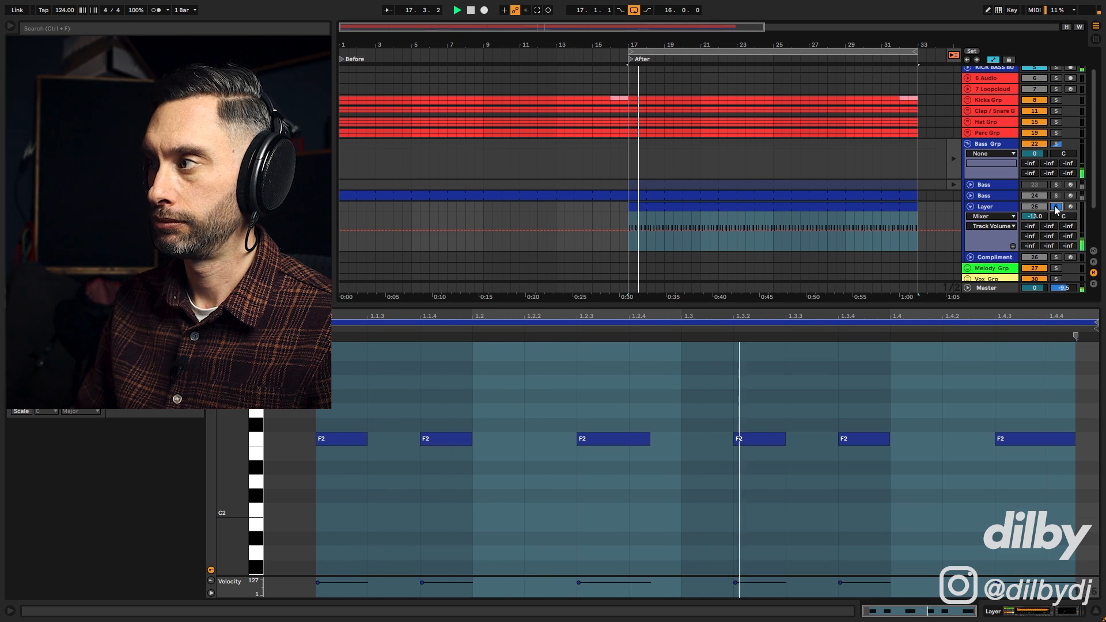
Swap the Layer track's sample for HL_USH_BASS_SHOT_C_009 and audition it
{"action": "left_click", "coordinate": [999, 205]}
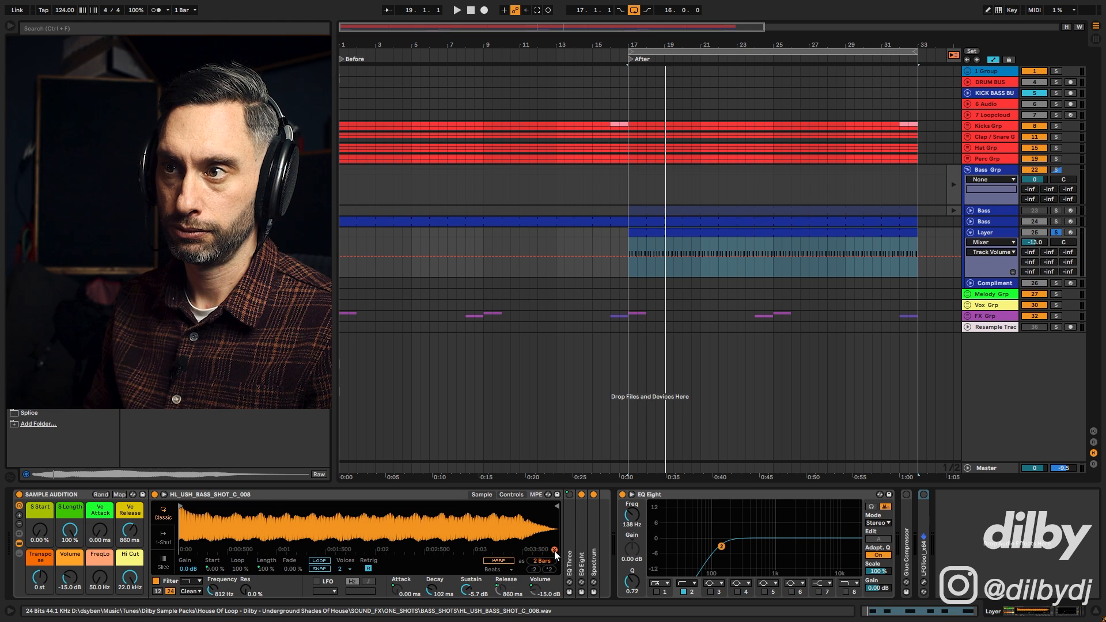
{"action": "key", "text": "Down"}
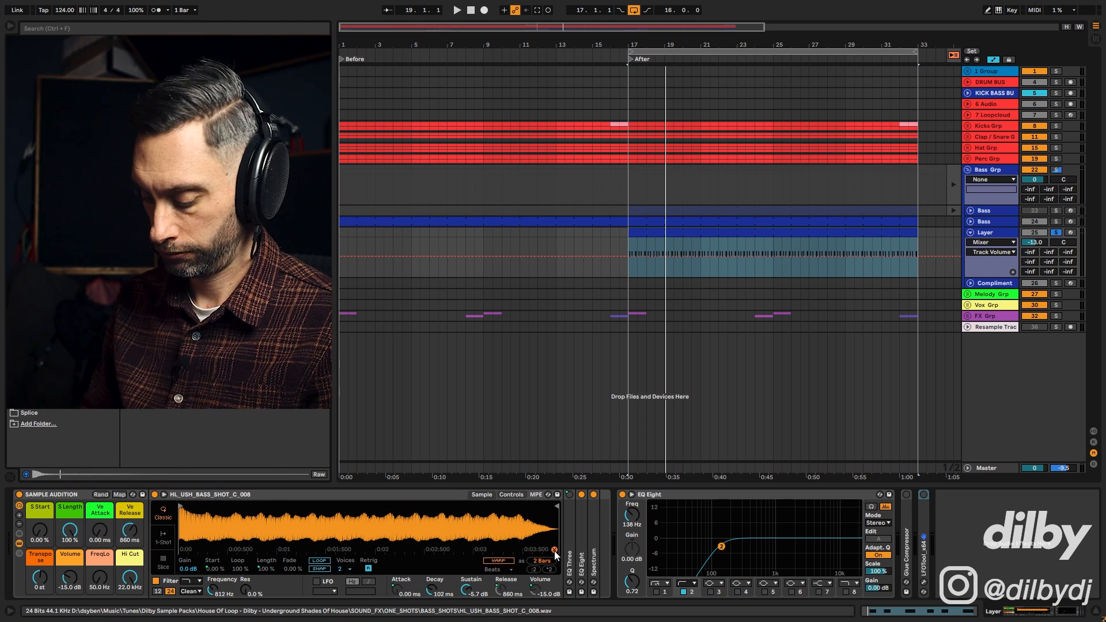
{"action": "key", "text": "Return"}
{"action": "key", "text": "space"}
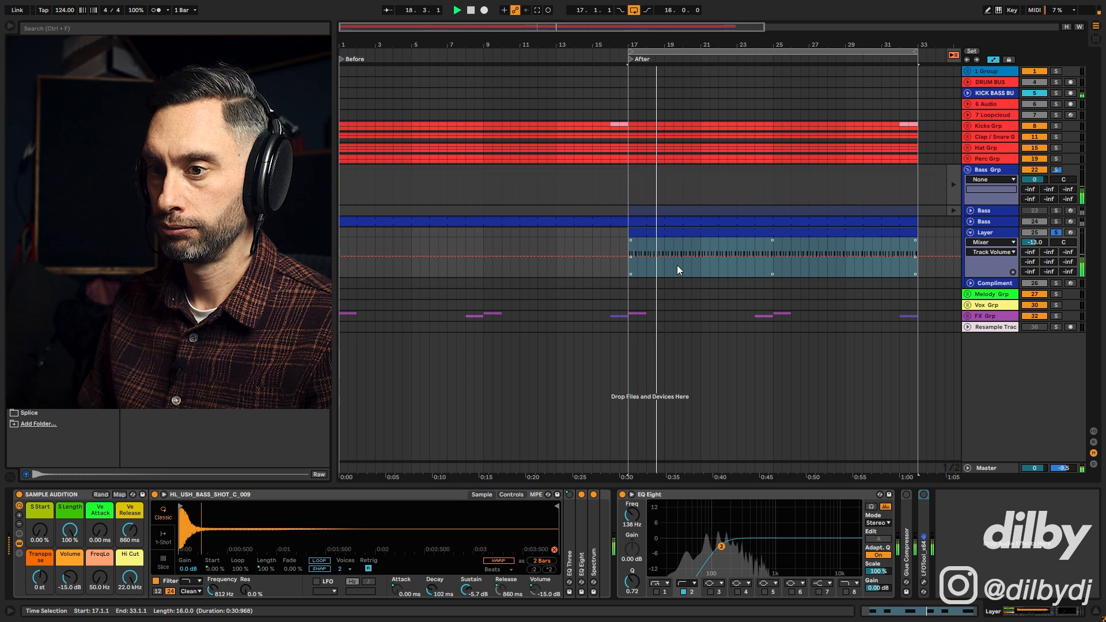
Solo the active Bass track together with the Layer track and audition both
{"action": "left_click", "coordinate": [989, 223]}
{"action": "double_click", "coordinate": [1007, 233]}
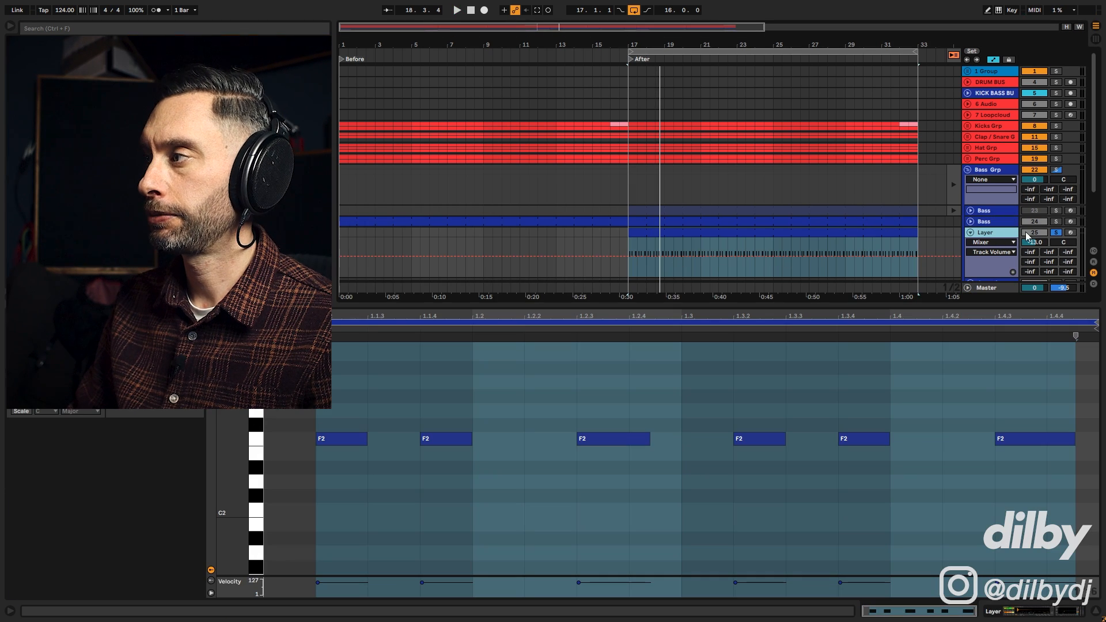
{"action": "left_click", "coordinate": [1056, 223], "text": "ctrl"}
{"action": "key", "text": "space"}
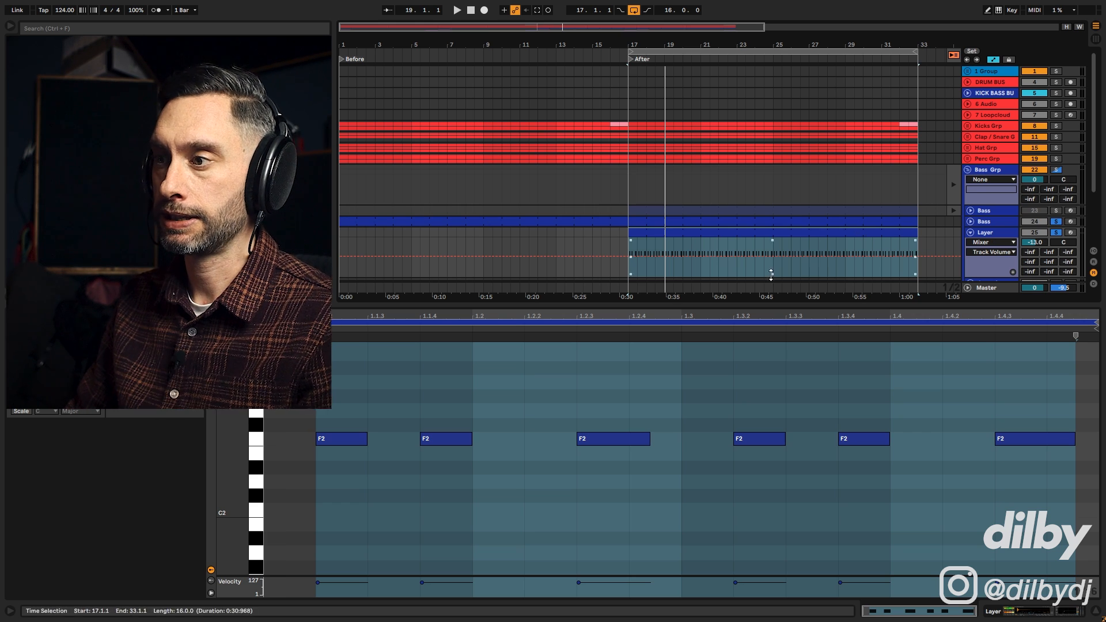
In the Layer clip, deactivate the F2 notes at 1.1.2, 1.1.4, 1.3.2 and 1.3.4, and audition it soloed and with the drums
{"action": "left_click_drag", "start_coordinate": [322, 429], "coordinate": [468, 473]}
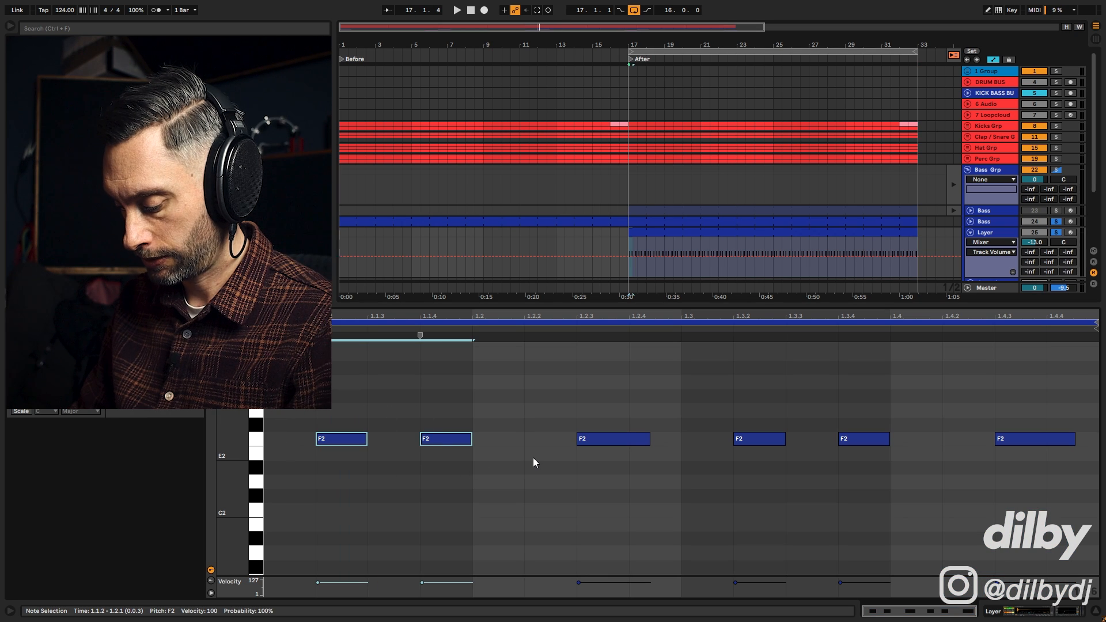
{"action": "key", "text": "0"}
{"action": "left_click_drag", "start_coordinate": [743, 411], "coordinate": [744, 412]}
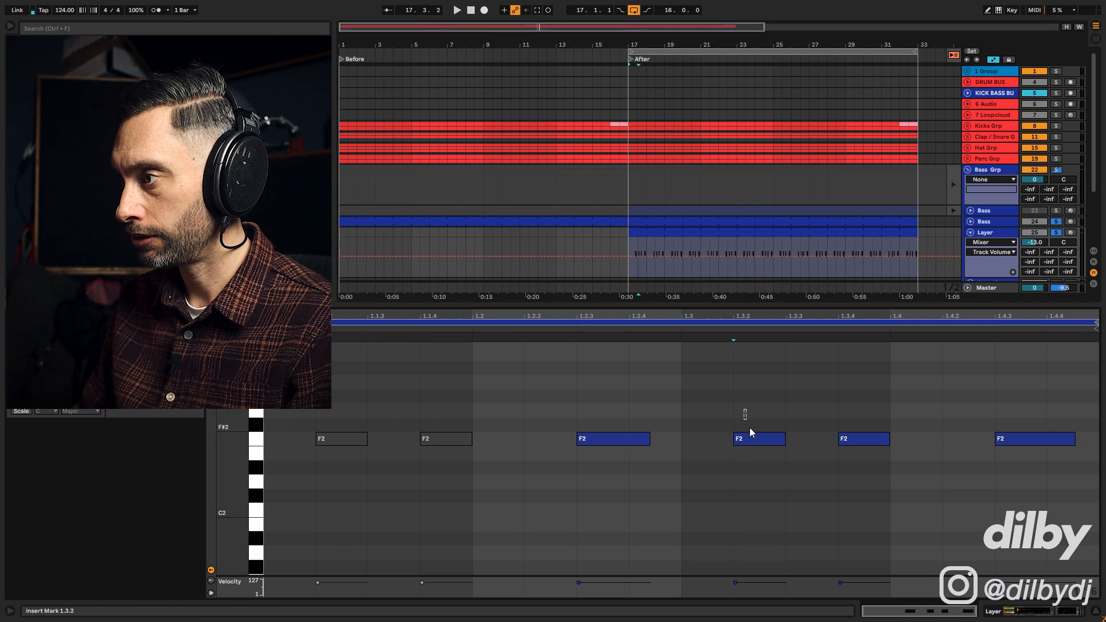
{"action": "left_click_drag", "start_coordinate": [744, 413], "coordinate": [865, 456]}
{"action": "key", "text": "0"}
{"action": "key", "text": "space"}
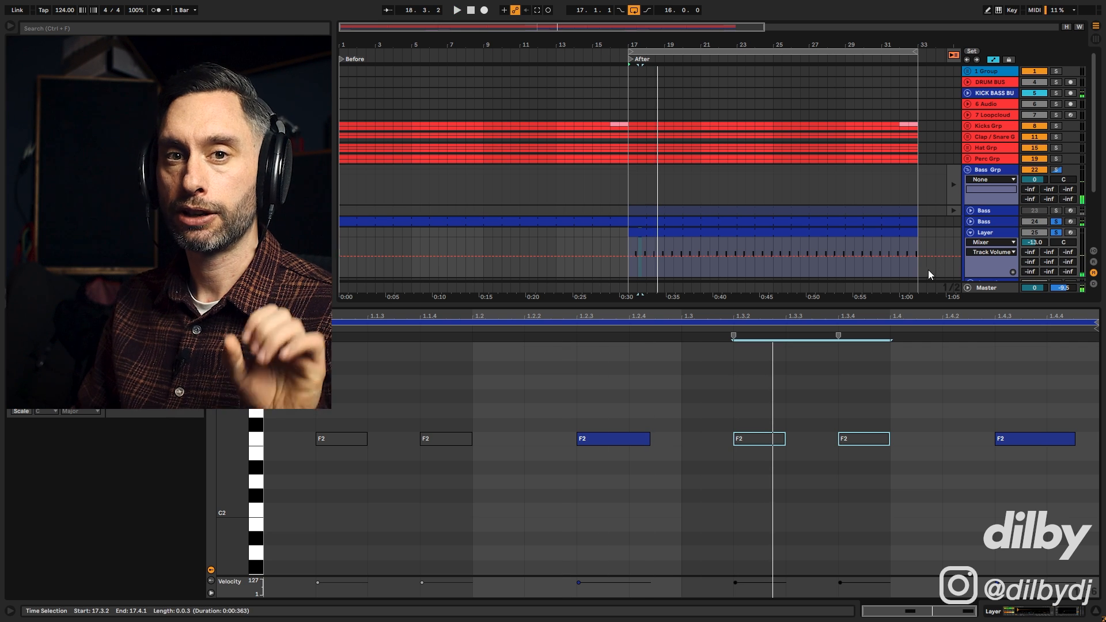
{"action": "key", "text": "space"}
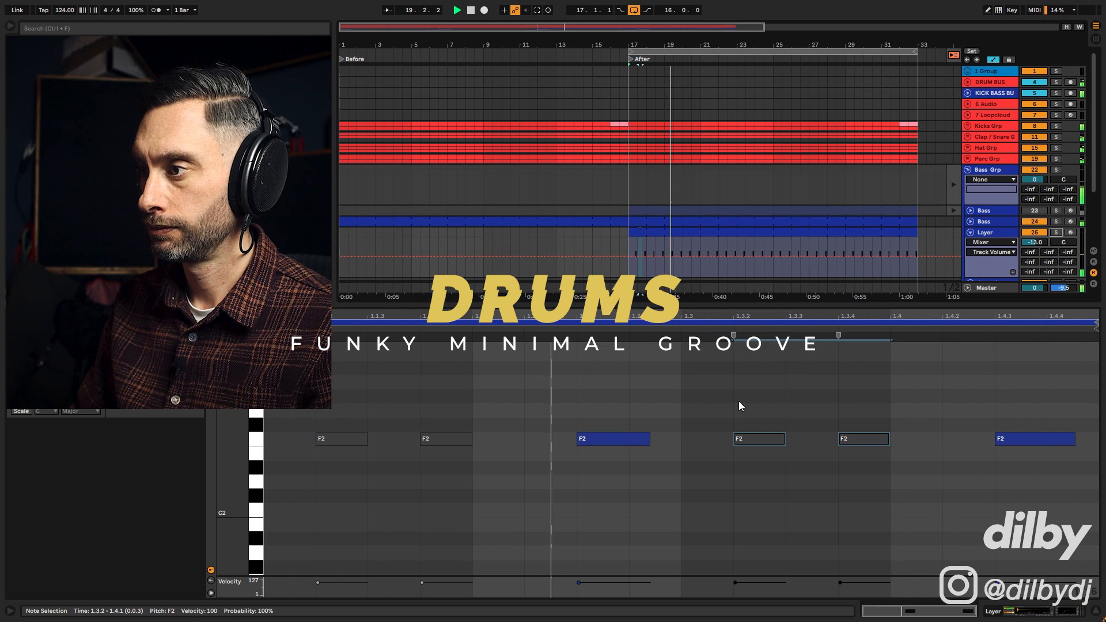
{"action": "key", "text": "space"}
Copy the Layer clip's F2 notes at 1.2.3 and 1.4.3 up to C3 and audition the track soloed
{"action": "left_click", "coordinate": [995, 233]}
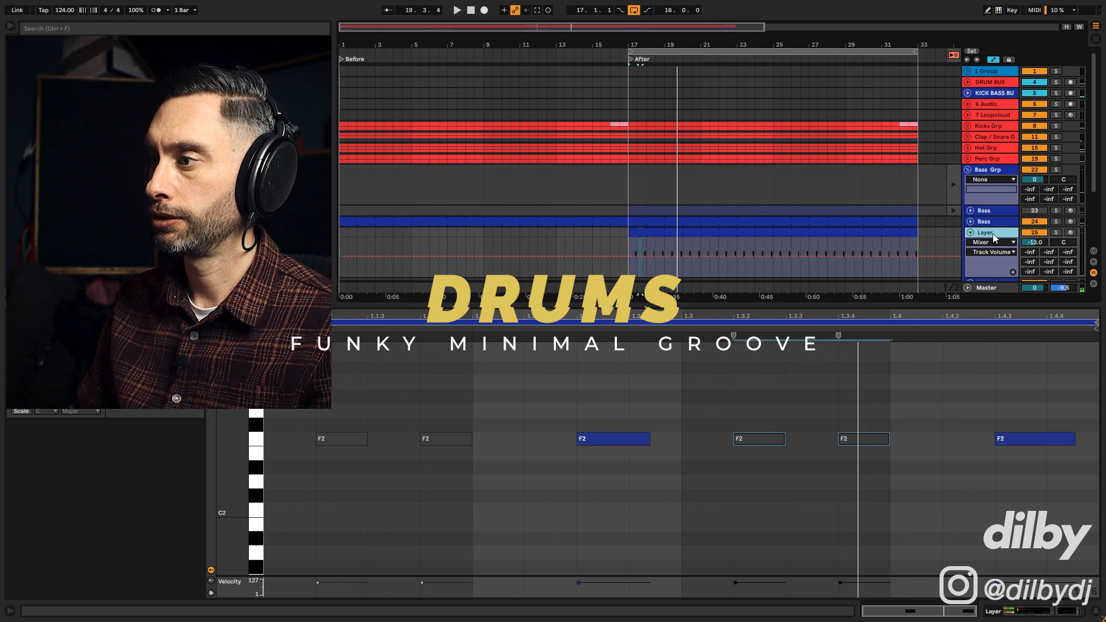
{"action": "left_click_drag", "start_coordinate": [633, 402], "coordinate": [646, 461]}
{"action": "left_click_drag", "start_coordinate": [1024, 402], "coordinate": [1042, 474]}
{"action": "left_click_drag", "start_coordinate": [616, 438], "coordinate": [618, 382]}
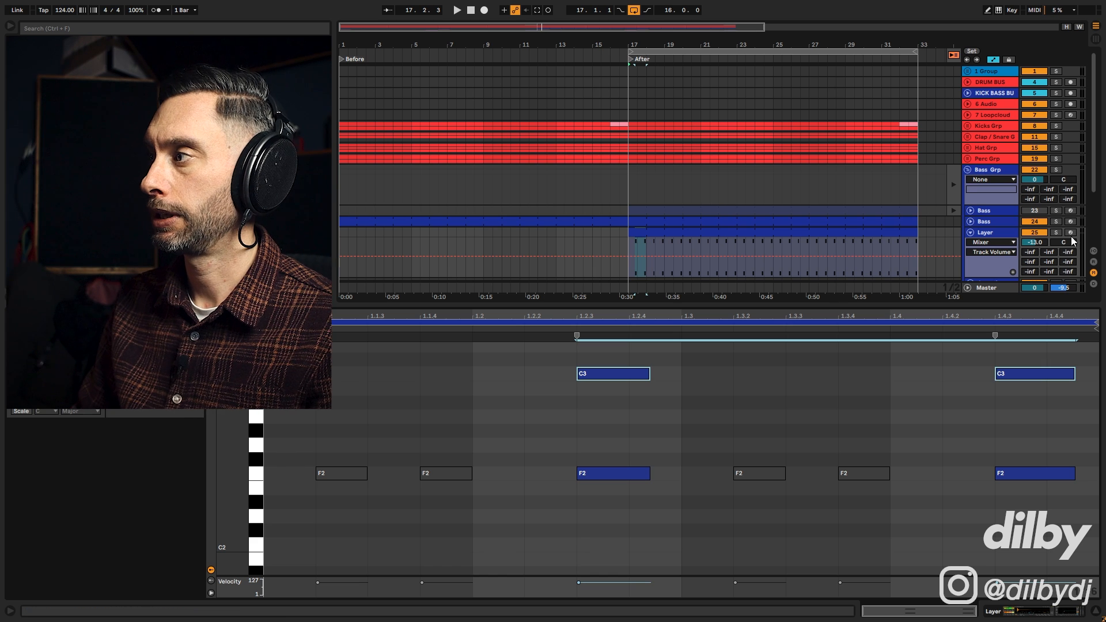
{"action": "left_click", "coordinate": [1057, 231]}
{"action": "key", "text": "space"}
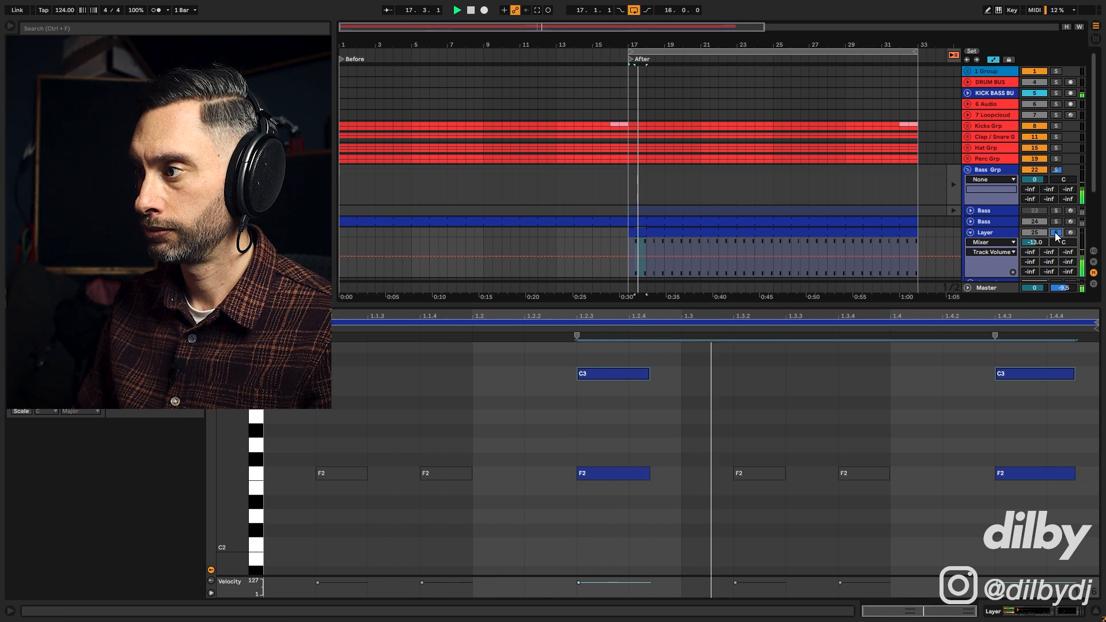
Start swapping the Layer track's sample and audition HL_USH_BASS_SHOT_C_014, 016 to 019, 005 and 006 during soloed playback
{"action": "left_click", "coordinate": [993, 231]}
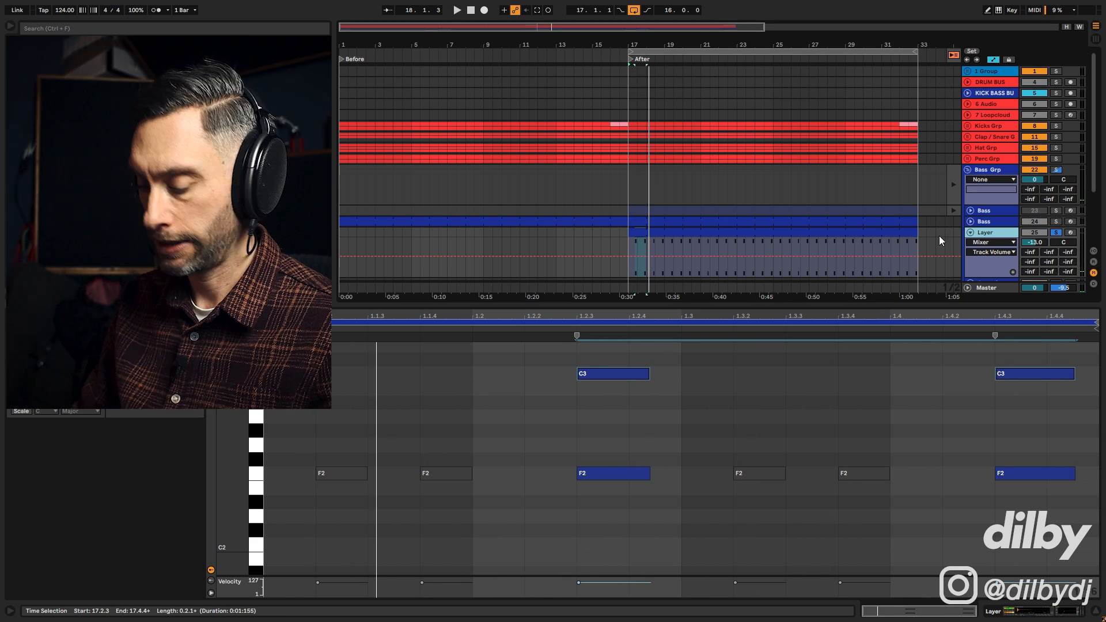
{"action": "key", "text": "shift+Tab"}
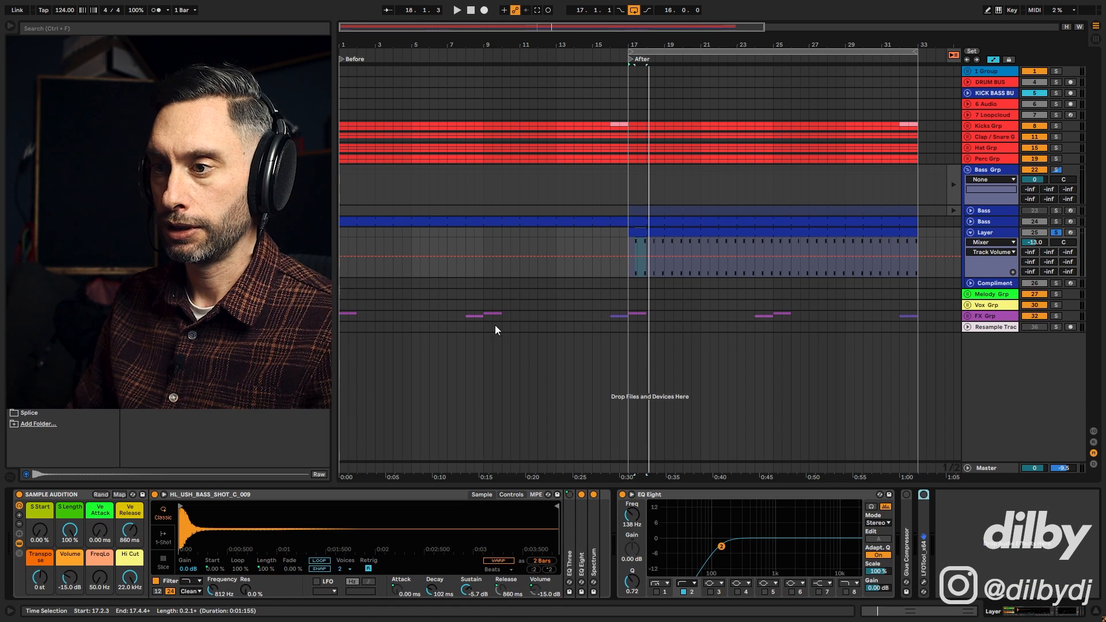
{"action": "left_click", "coordinate": [554, 551]}
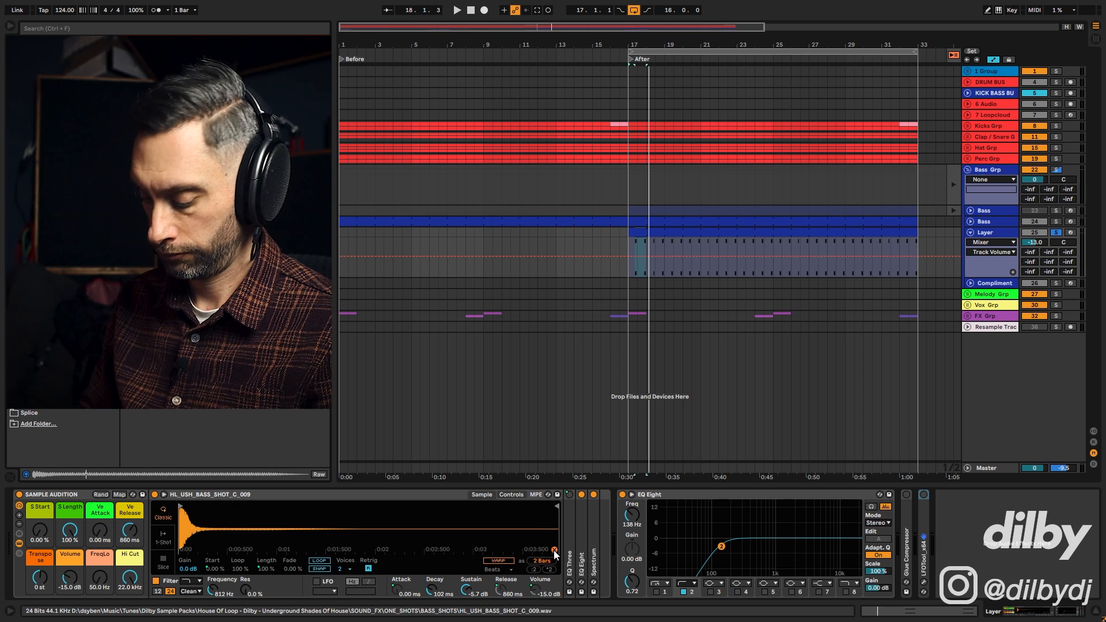
{"action": "key", "text": "Return"}
{"action": "key", "text": "space"}
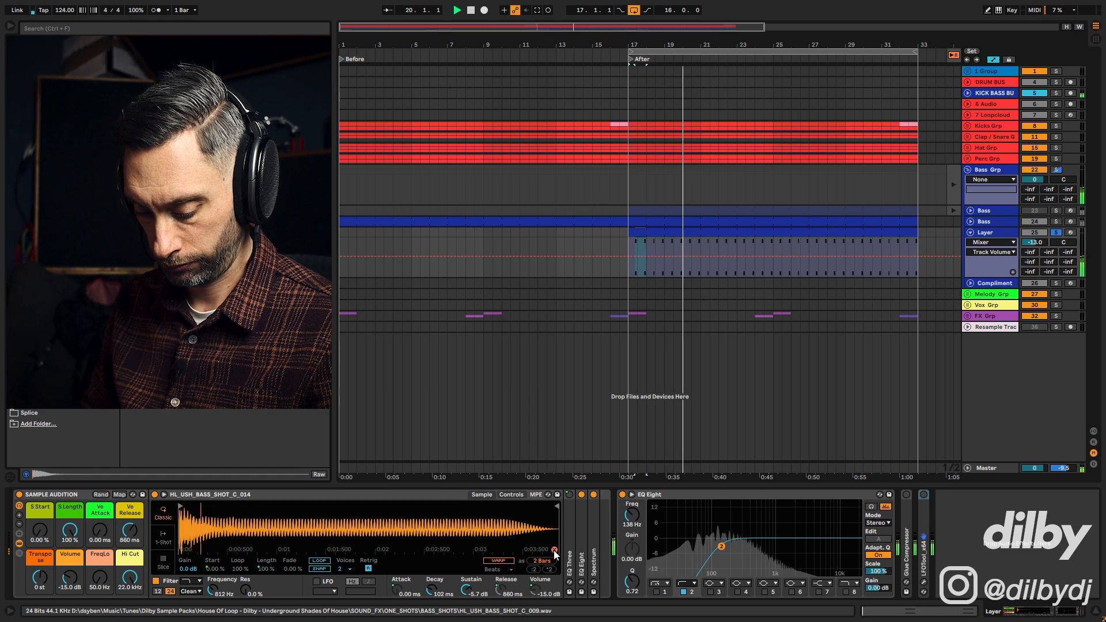
{"action": "key", "text": "Return"}
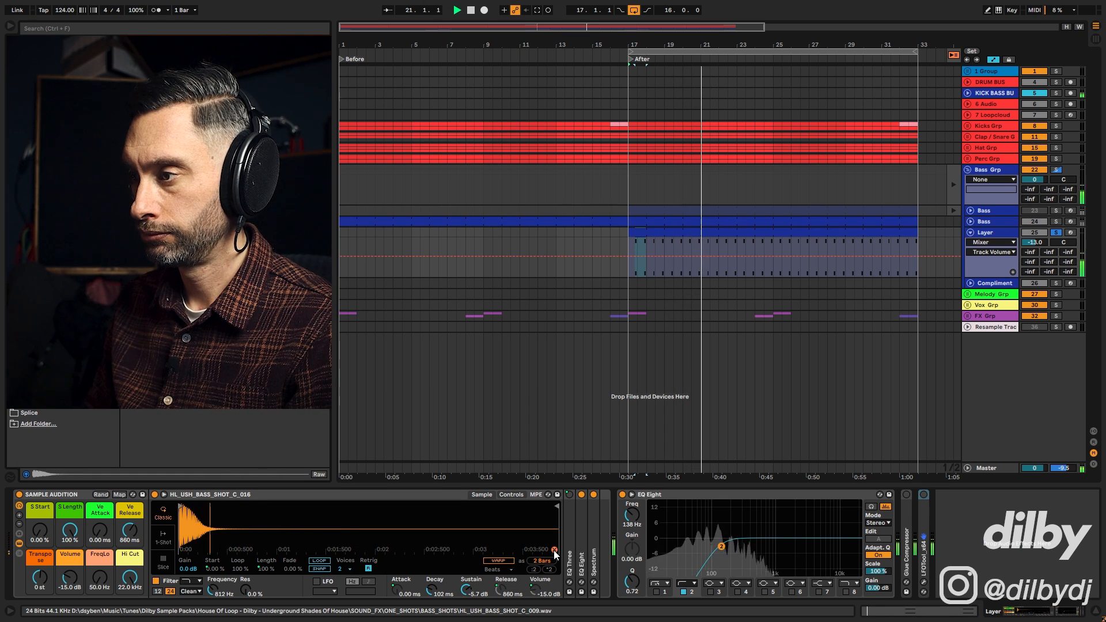
{"action": "key", "text": "Down"}
{"action": "key", "text": "Return"}
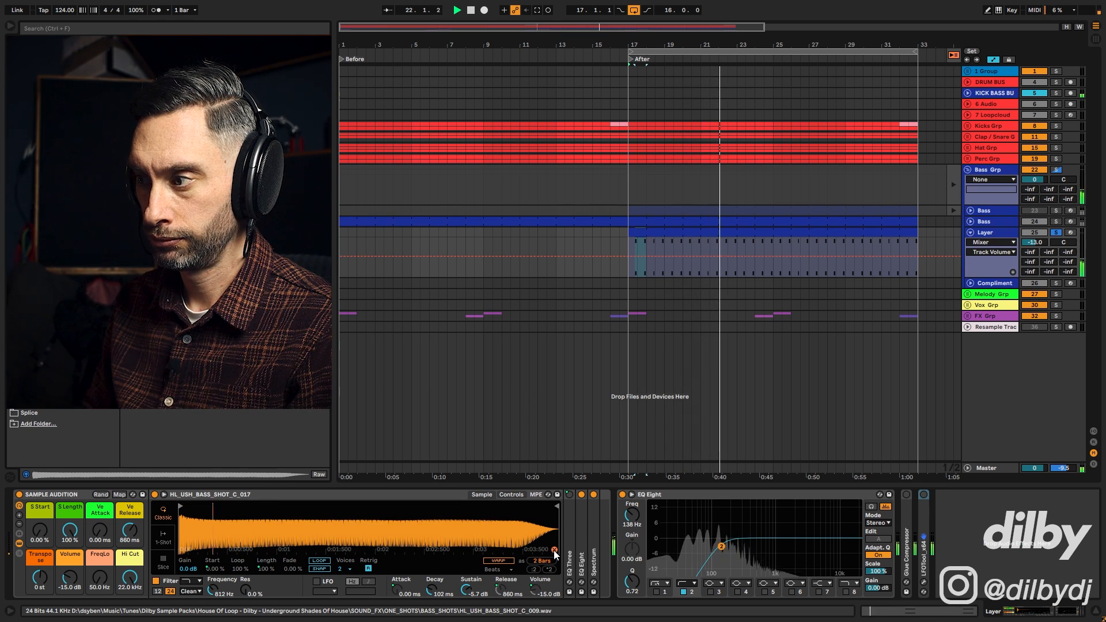
{"action": "key", "text": "Down"}
{"action": "key", "text": "Return"}
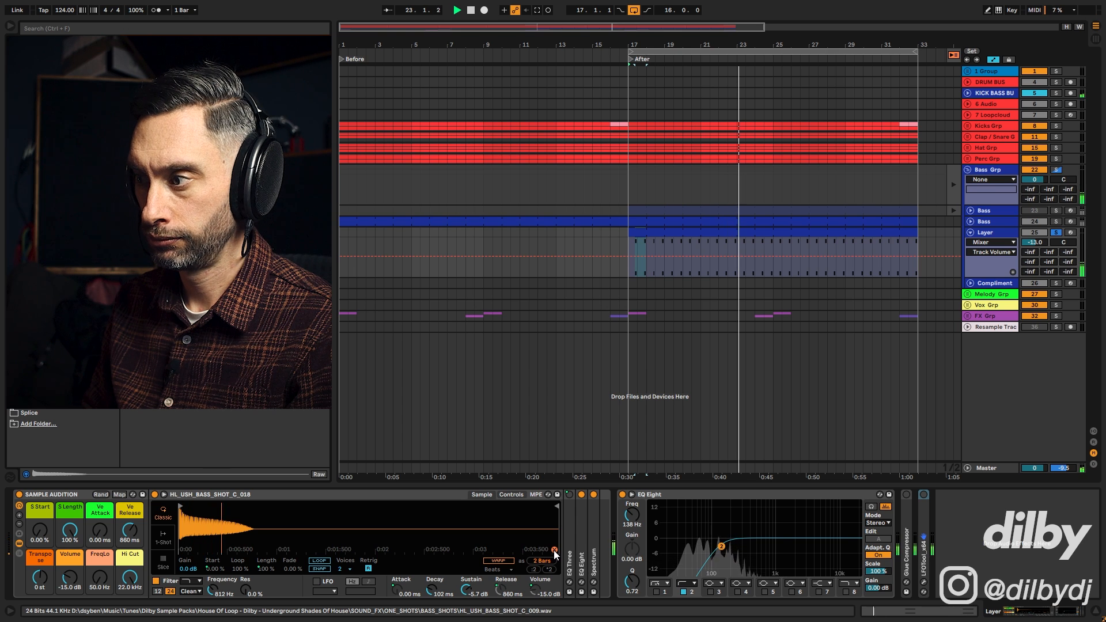
{"action": "key", "text": "Down"}
{"action": "key", "text": "Return"}
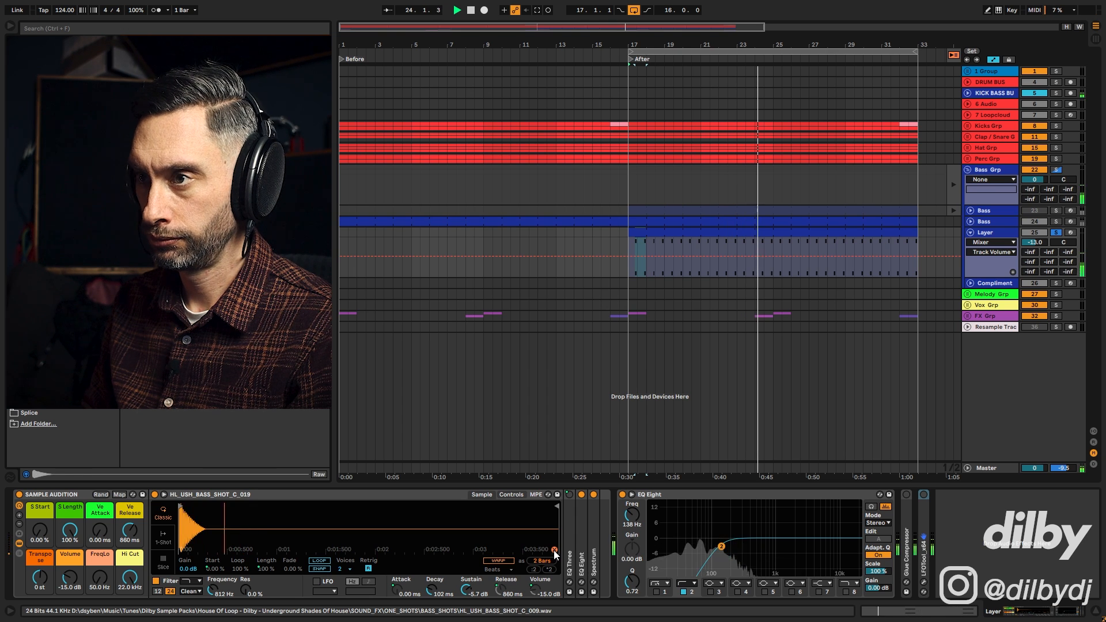
{"action": "key", "text": "Down"}
{"action": "key", "text": "Return"}
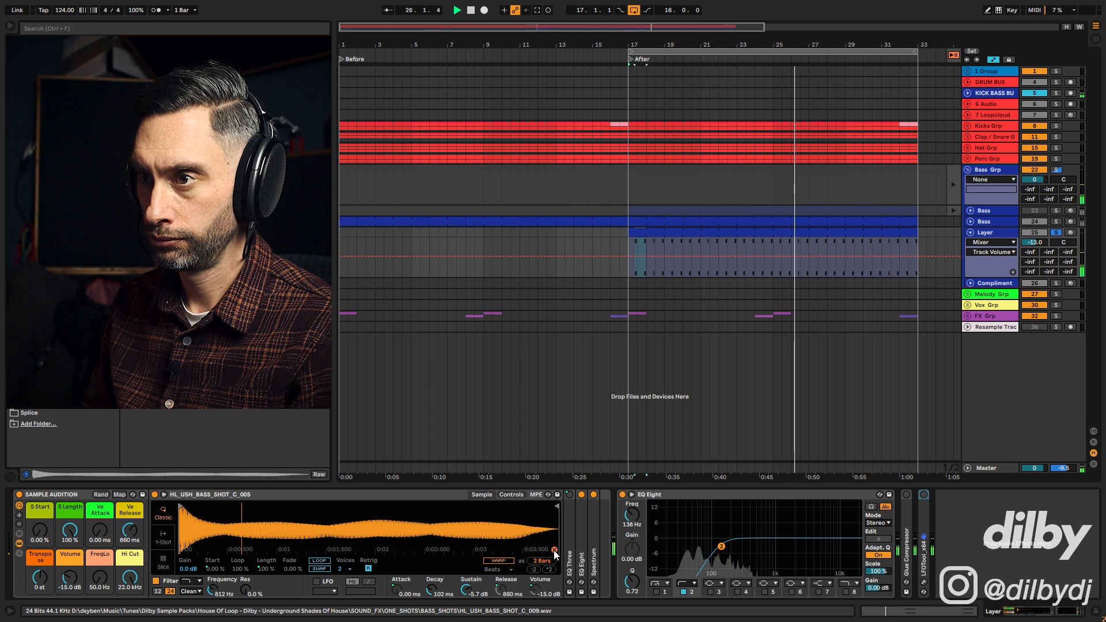
{"action": "key", "text": "Down"}
{"action": "key", "text": "Return"}
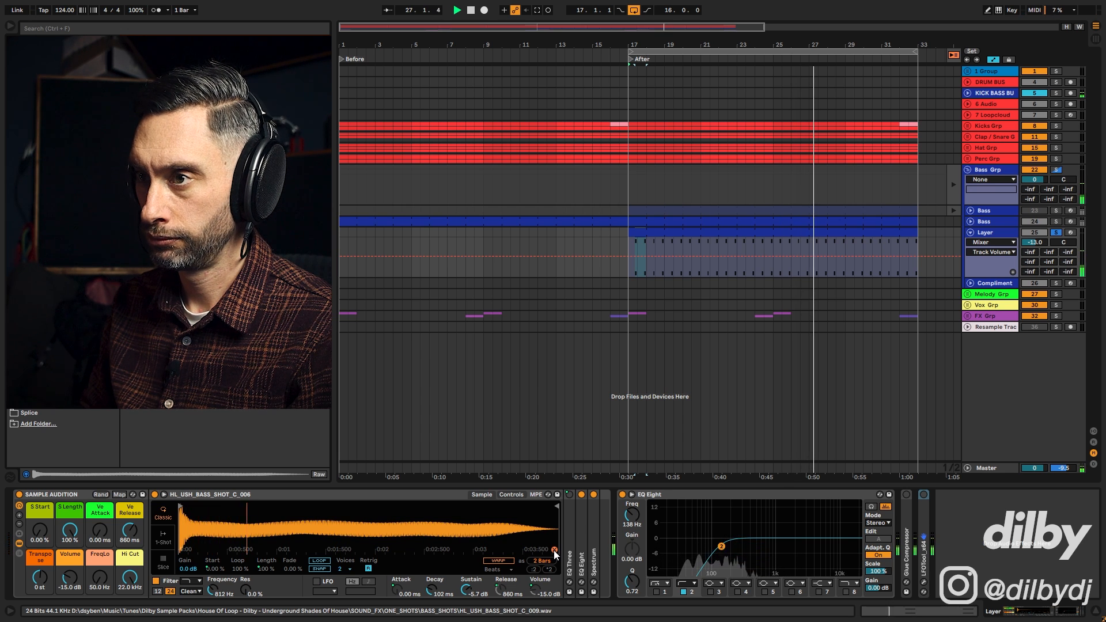
Load HL_USH_BASS_SHOT_C_007 as the Layer track's sample and set its filter frequency to 1.30 kHz
{"action": "key", "text": "Down"}
{"action": "key", "text": "Down"}
{"action": "key", "text": "Down"}
{"action": "key", "text": "Down"}
{"action": "key", "text": "Return"}
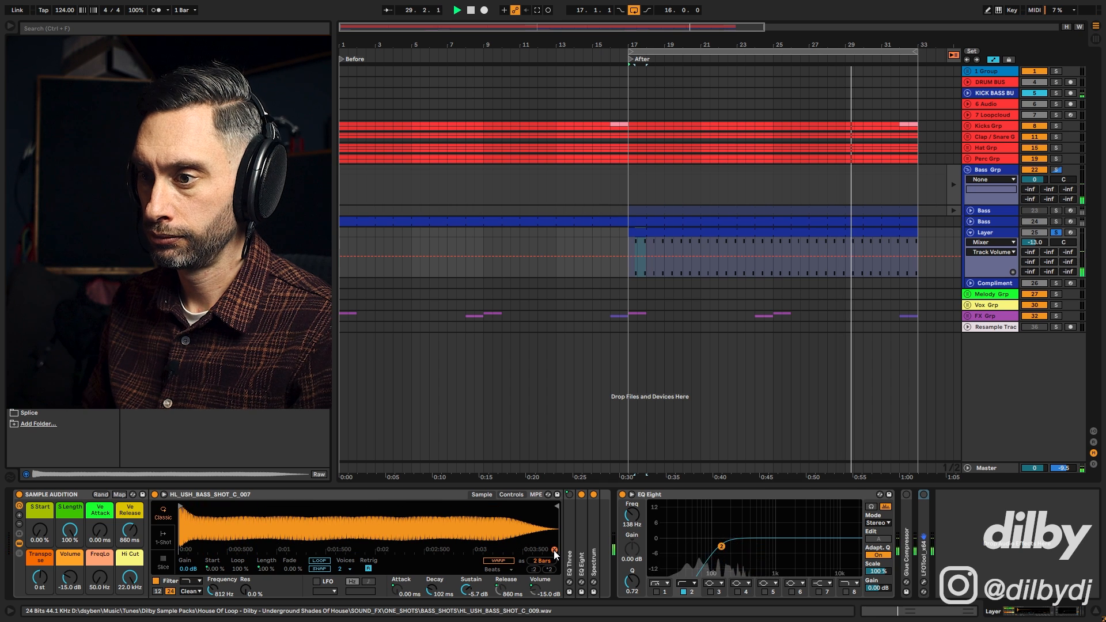
{"action": "left_click_drag", "start_coordinate": [209, 592], "coordinate": [209, 583]}
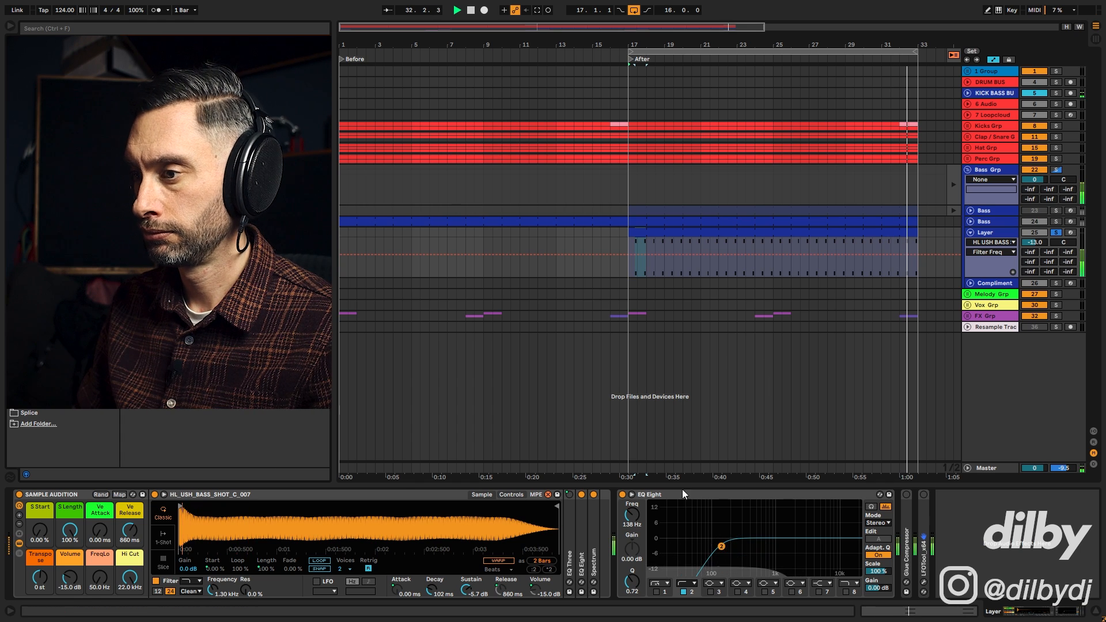
Deactivate the Layer clip's two C3 notes for a listening comparison and reactivate them during playback
{"action": "key", "text": "space"}
{"action": "double_click", "coordinate": [776, 232]}
{"action": "left_click_drag", "start_coordinate": [523, 358], "coordinate": [1022, 388]}
{"action": "key", "text": "0"}
{"action": "key", "text": "space"}
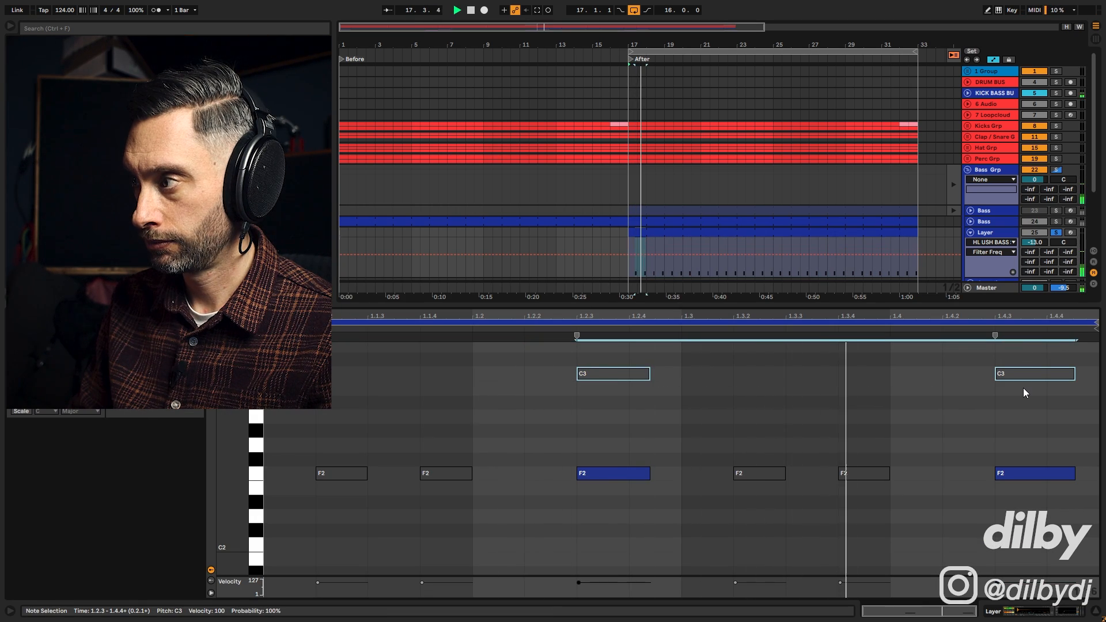
{"action": "key", "text": "0"}
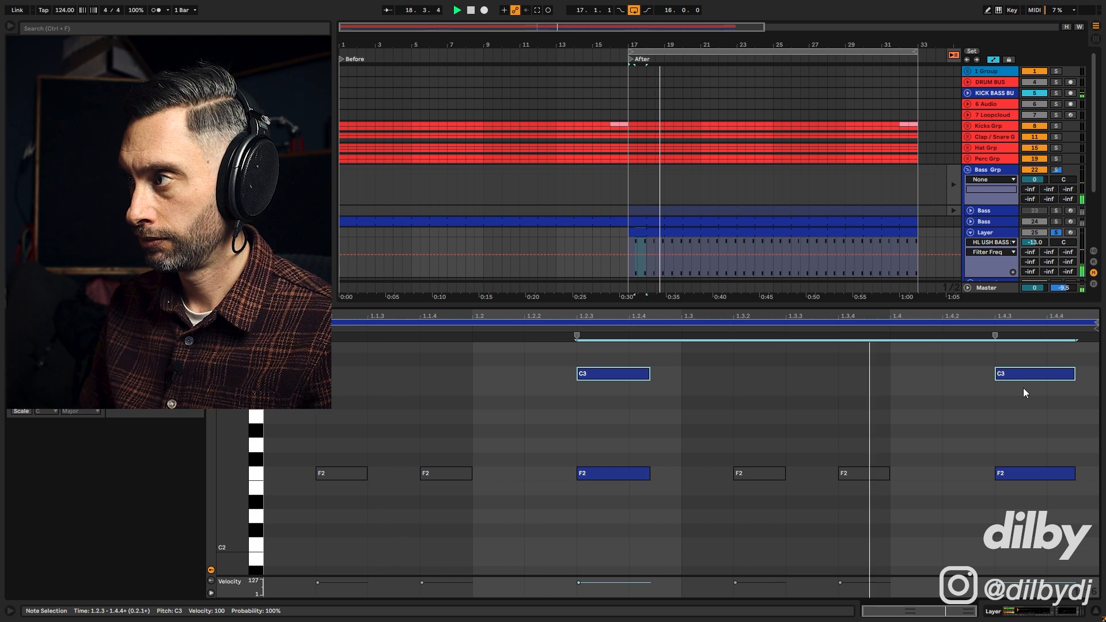
Audition the active Bass track soloed together with the Layer track, and also in the full mix
{"action": "left_click", "coordinate": [1056, 221]}
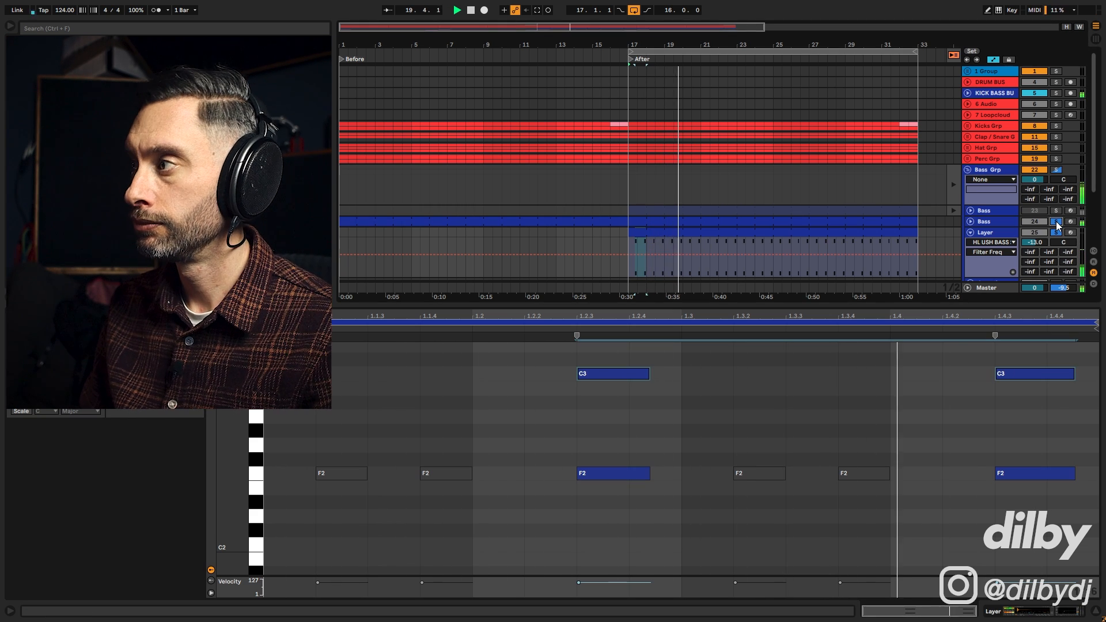
{"action": "left_click", "coordinate": [1055, 223]}
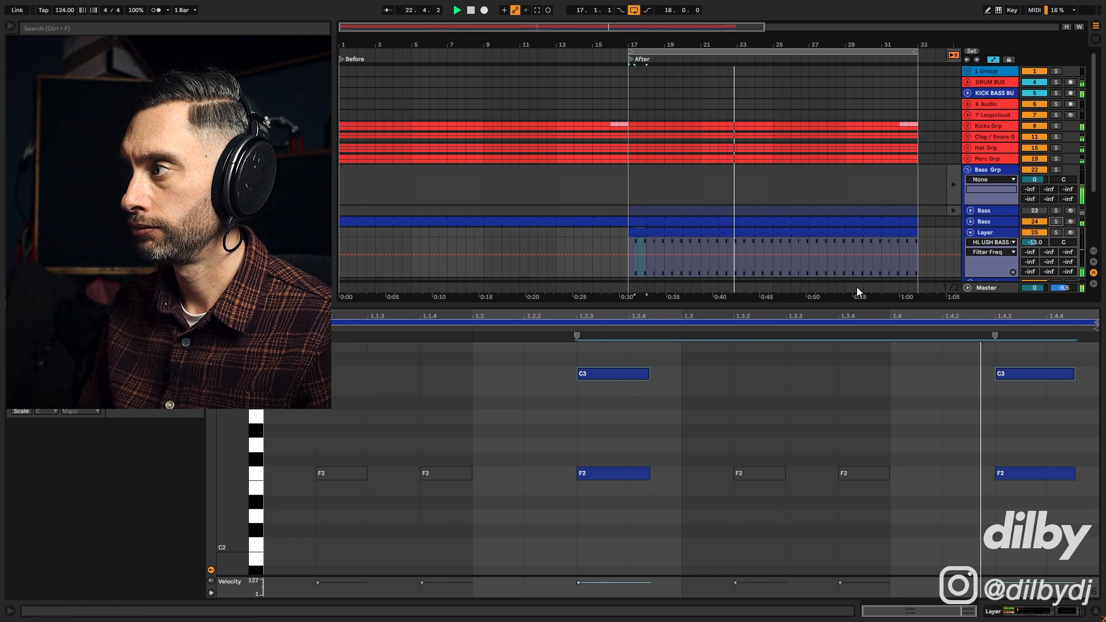
{"action": "key", "text": "space"}
Raise the Layer clip's F2 notes at 1.2.3 and 1.4.3 an octave to F3 and audition them in the mix and soloed
{"action": "left_click_drag", "start_coordinate": [586, 448], "coordinate": [659, 499]}
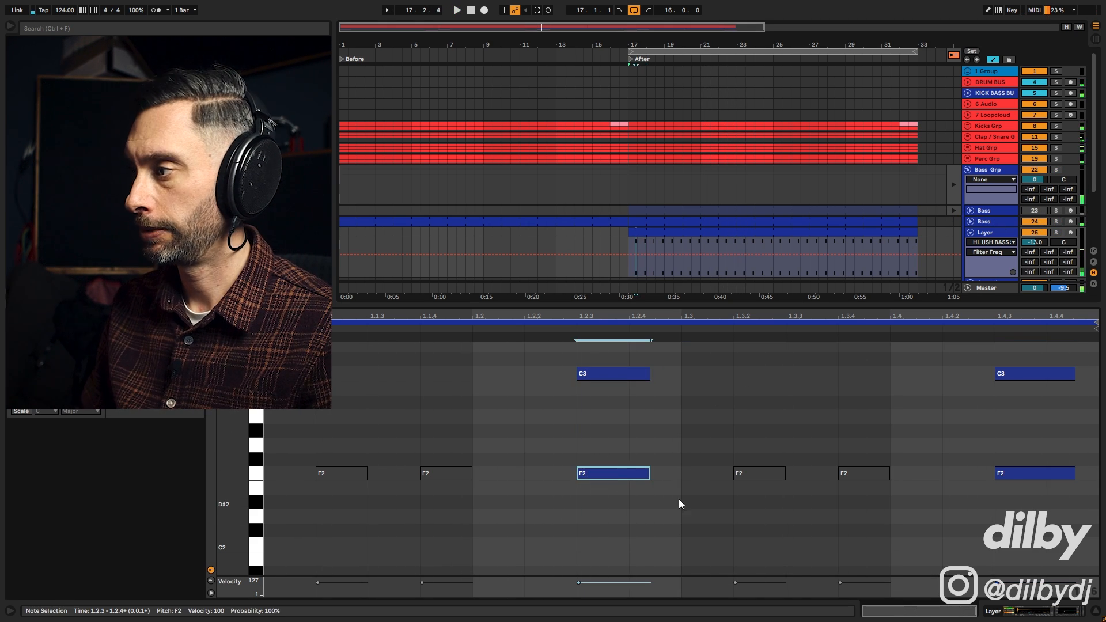
{"action": "left_click_drag", "start_coordinate": [1008, 438], "coordinate": [1065, 494]}
{"action": "key", "text": "shift+Up"}
{"action": "key", "text": "space"}
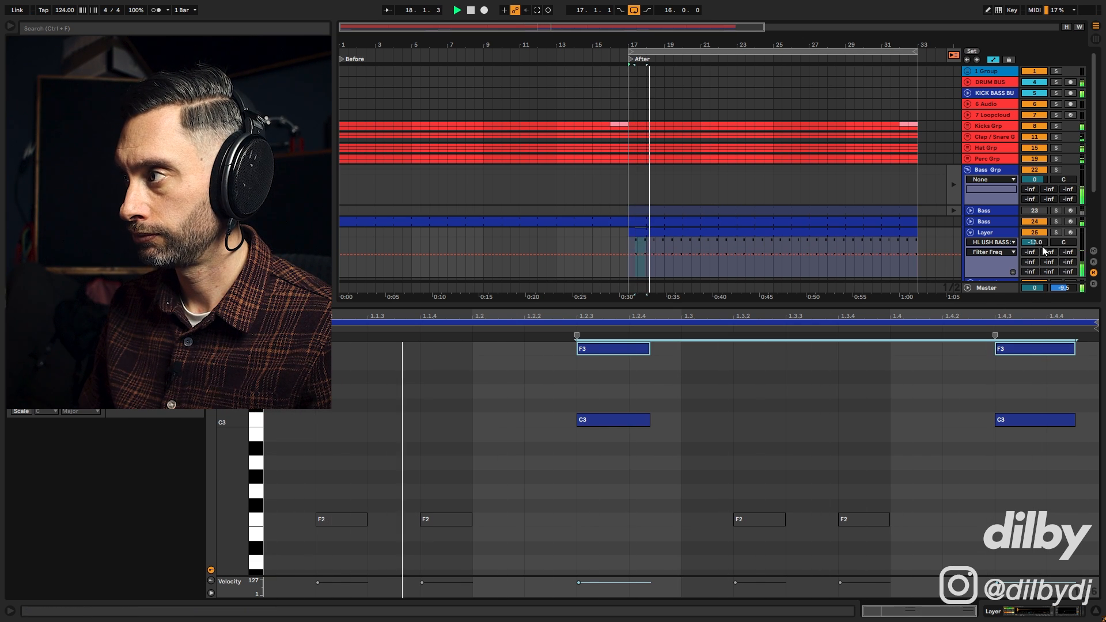
{"action": "left_click", "coordinate": [1058, 233]}
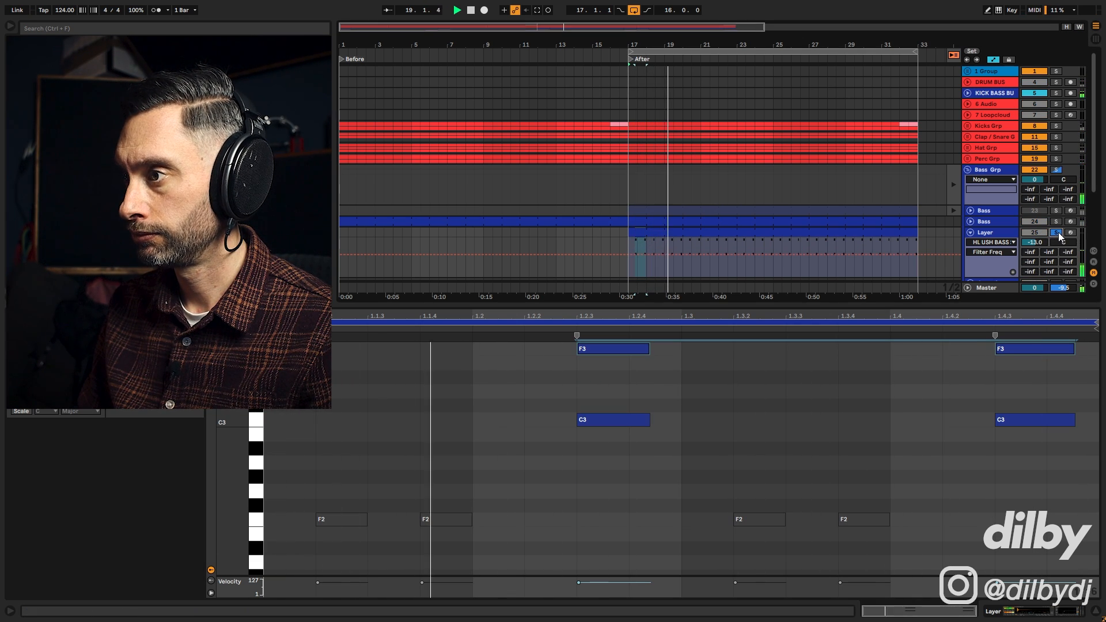
With the KICK BASS BUS soloed, set the Layer sampler's attack to 6.24 ms, release to 723 ms, and EQ Eight low cut to 167 Hz
{"action": "double_click", "coordinate": [1001, 233]}
{"action": "key", "text": "space"}
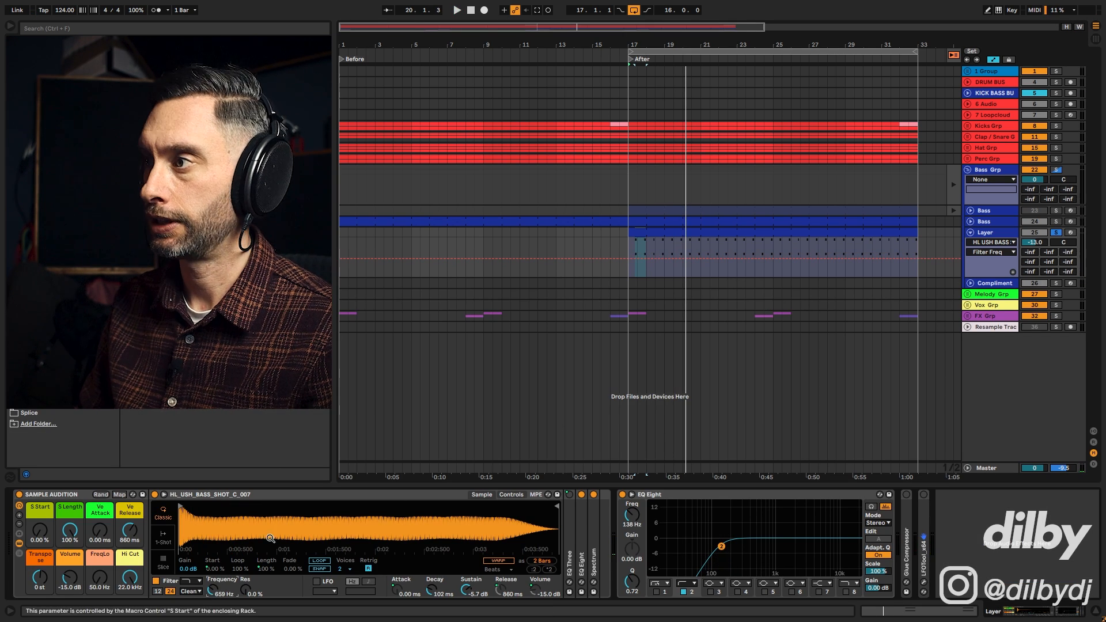
{"action": "left_click", "coordinate": [1056, 94]}
{"action": "key", "text": "space"}
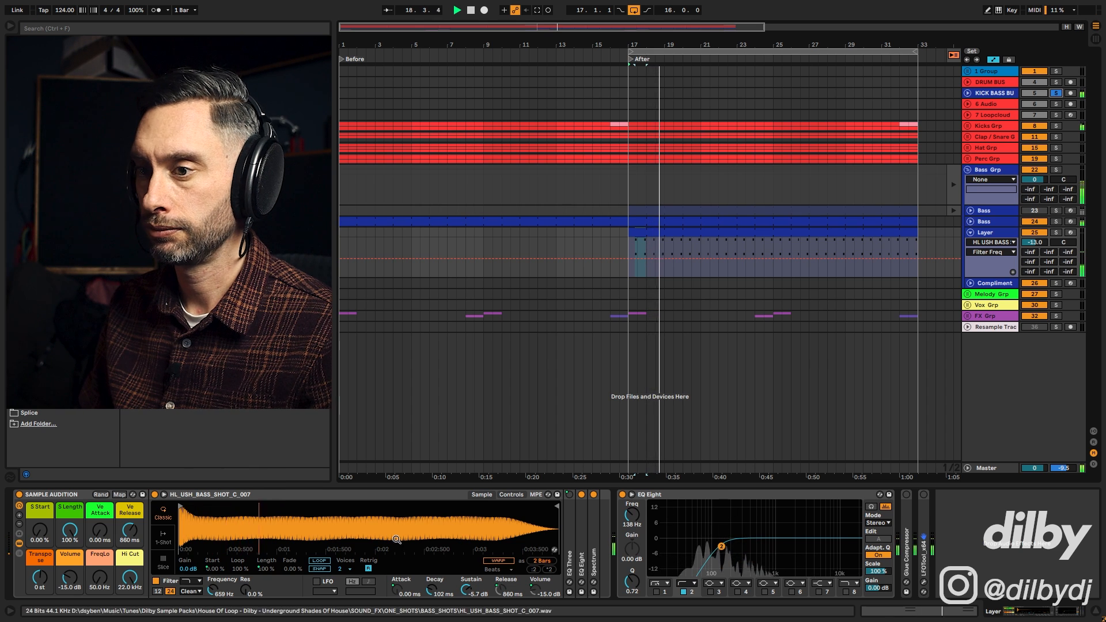
{"action": "left_click_drag", "start_coordinate": [130, 531], "coordinate": [97, 511]}
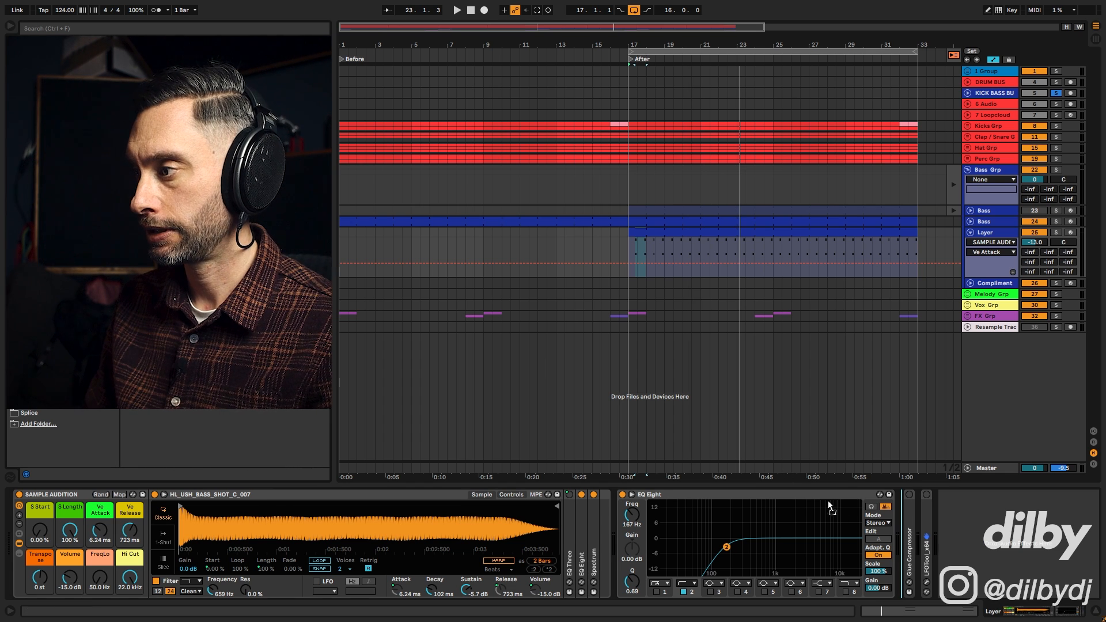
Insert TAL-Chorus before the Layer track's EQ Eight and set its sends to -18.0 for B-Synth Verb and -12.0 for D-PP/3 Delay
{"action": "left_click_drag", "start_coordinate": [910, 559], "coordinate": [760, 528]}
{"action": "key", "text": "space"}
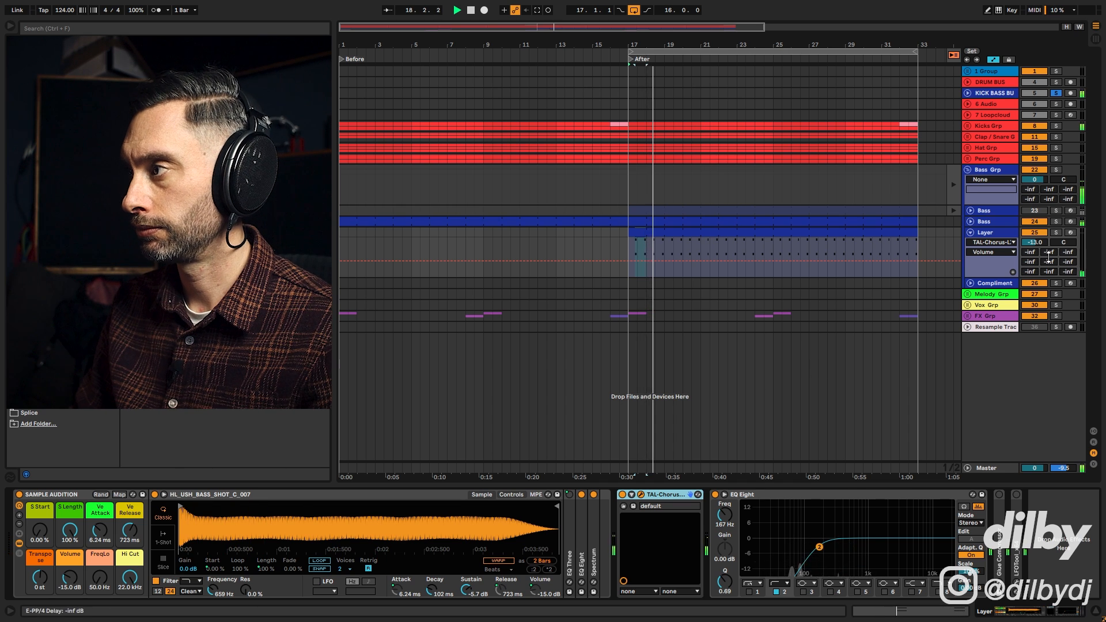
{"action": "left_click_drag", "start_coordinate": [1048, 254], "coordinate": [1048, 230]}
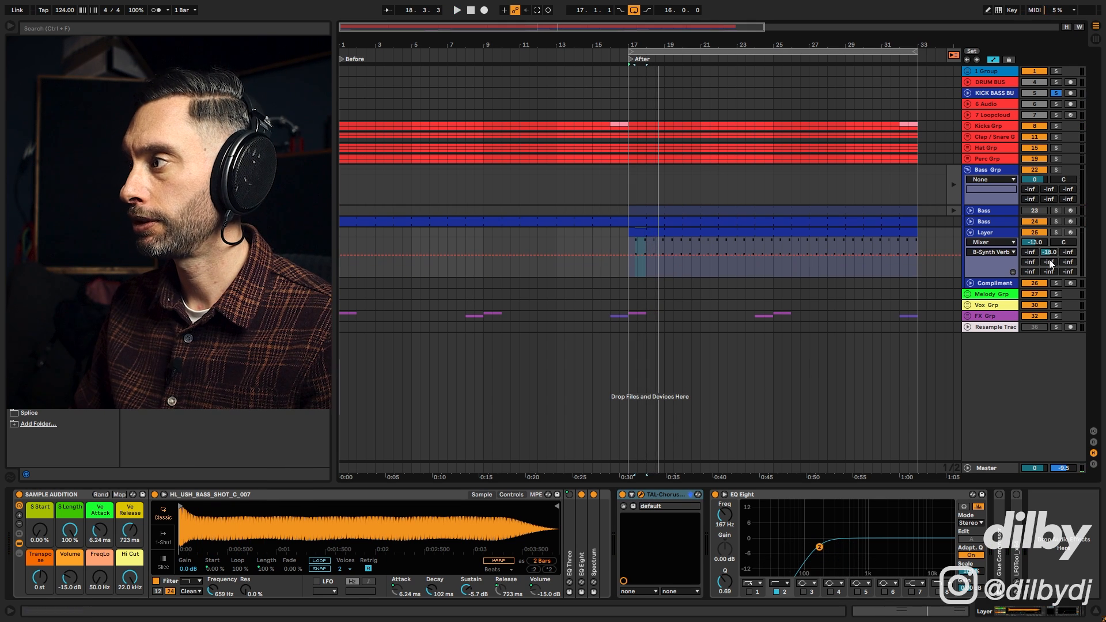
{"action": "mouse_move", "coordinate": [1030, 262]}
{"action": "left_mouse_down"}
{"action": "mouse_move", "coordinate": [1031, 254]}
{"action": "mouse_move", "coordinate": [1034, 263]}
{"action": "left_mouse_up"}
{"action": "key", "text": "space"}
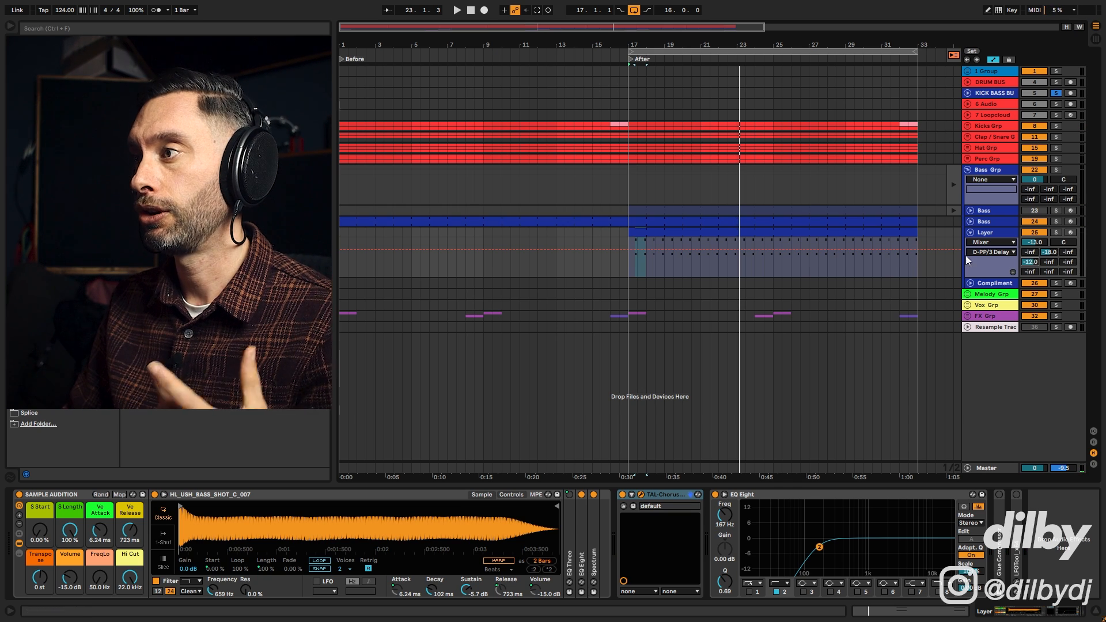
In the Layer clip, deactivate the F3 note at 1.2.3 and audition the pattern in the full mix
{"action": "double_click", "coordinate": [752, 233]}
{"action": "key", "text": "space"}
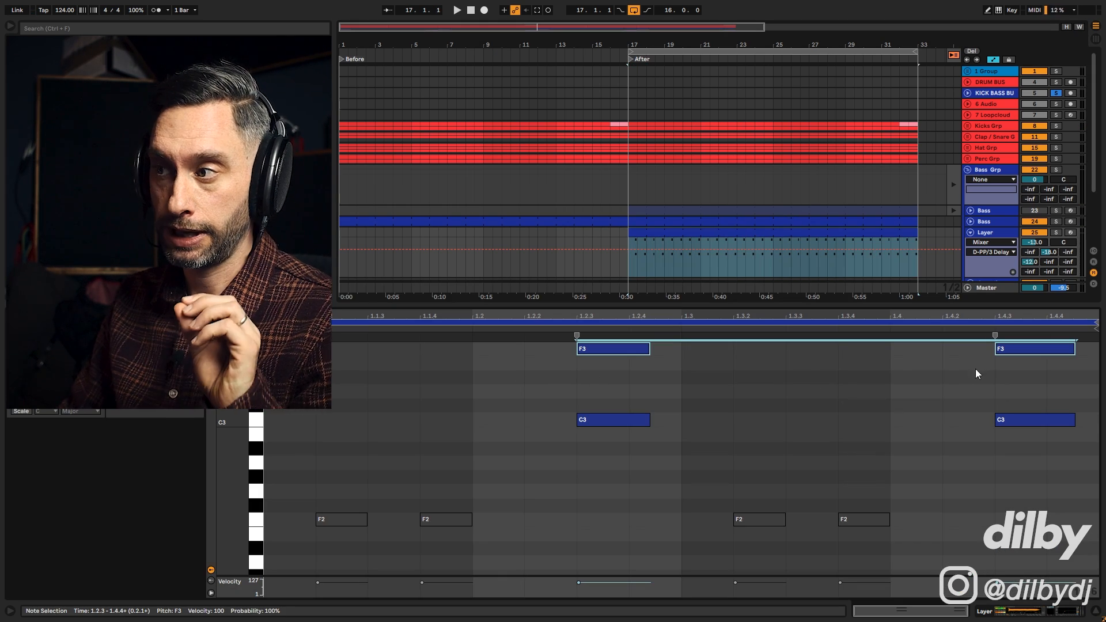
{"action": "left_click", "coordinate": [787, 368]}
{"action": "left_click_drag", "start_coordinate": [682, 339], "coordinate": [549, 342]}
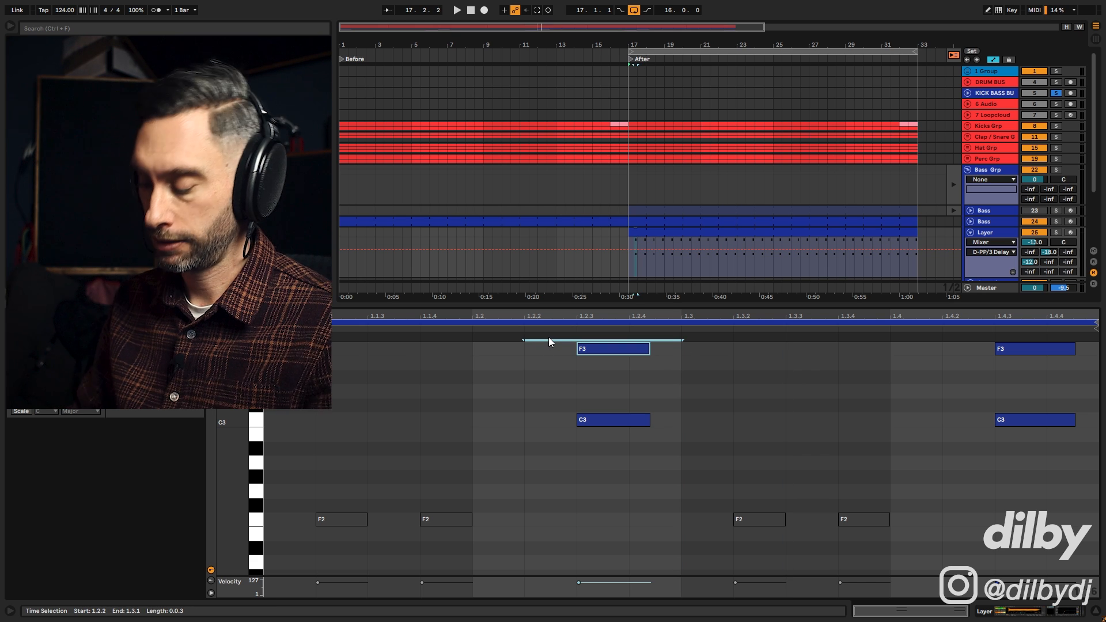
{"action": "key", "text": "0"}
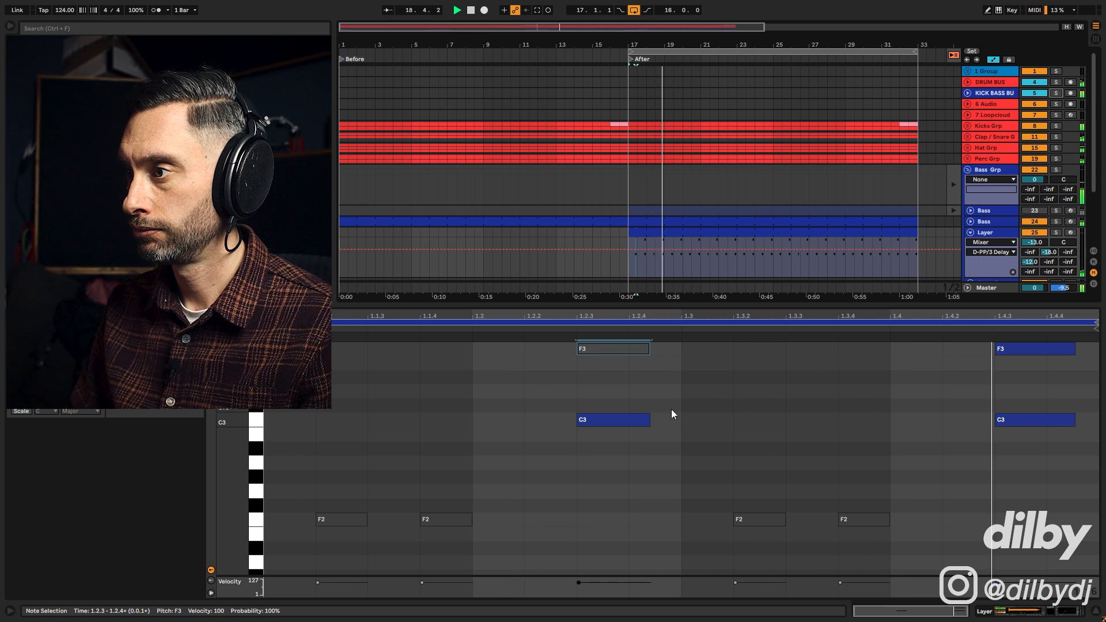
{"action": "key", "text": "space"}
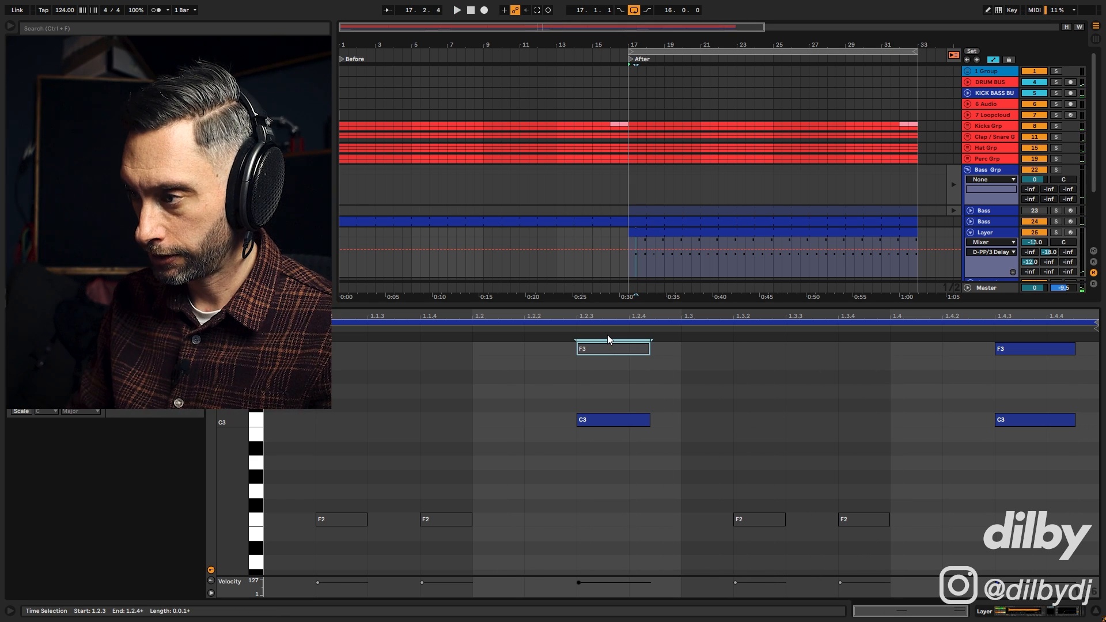
Lower the Layer clip's deactivated F3 note at 1.2.3 an octave to F2, reactivate it, and adjust the Layer track's volume during playback
{"action": "key", "text": "shift+Down"}
{"action": "key", "text": "0"}
{"action": "key", "text": "space"}
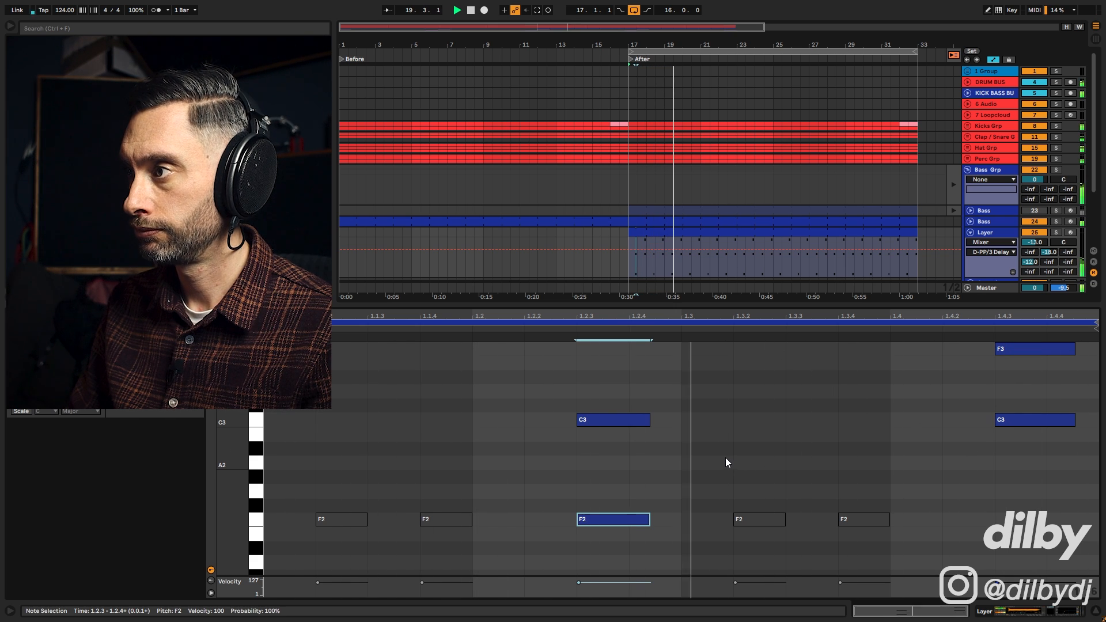
{"action": "left_click_drag", "start_coordinate": [1032, 242], "coordinate": [1033, 234]}
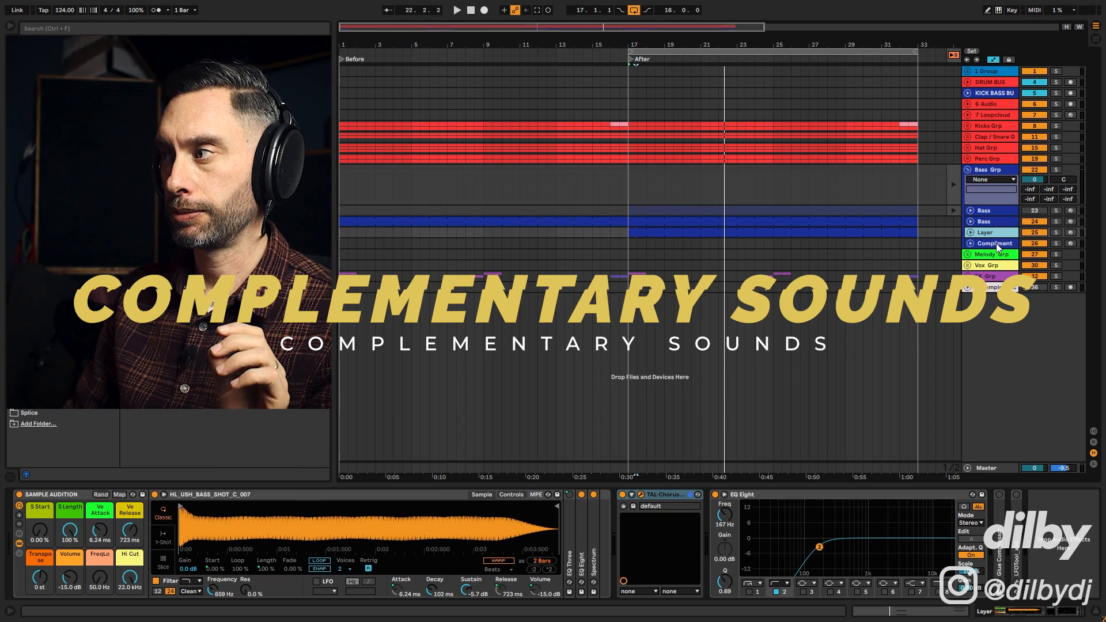
Copy the upper Bass track's clip at bar 17 onto the Compliment track
{"action": "left_click", "coordinate": [995, 244]}
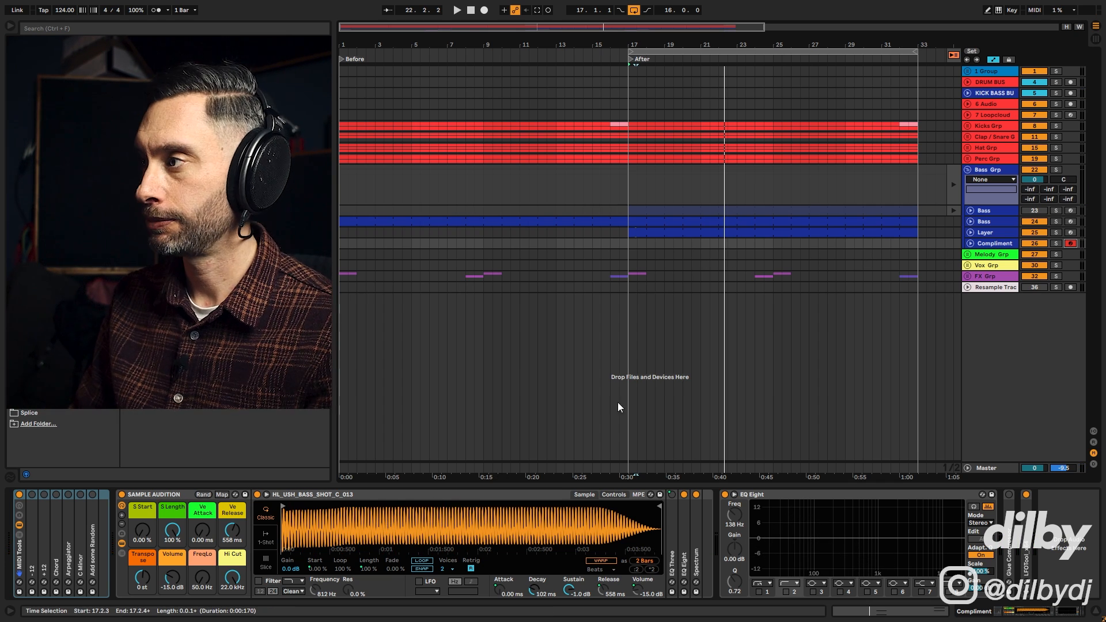
{"action": "left_click", "coordinate": [675, 231]}
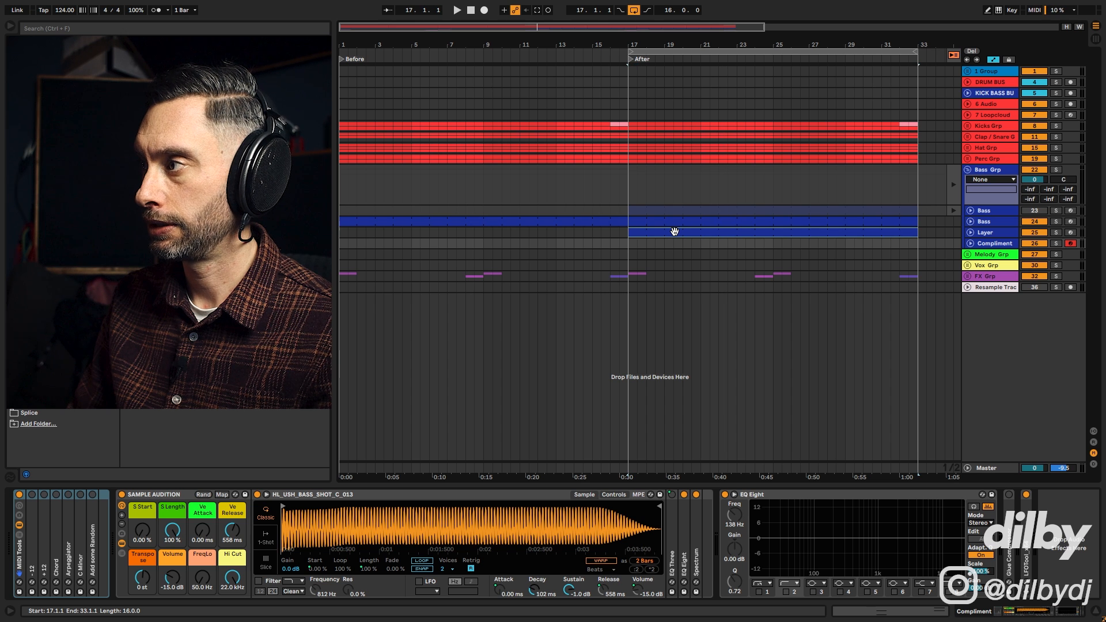
{"action": "left_click_drag", "start_coordinate": [692, 210], "coordinate": [691, 243]}
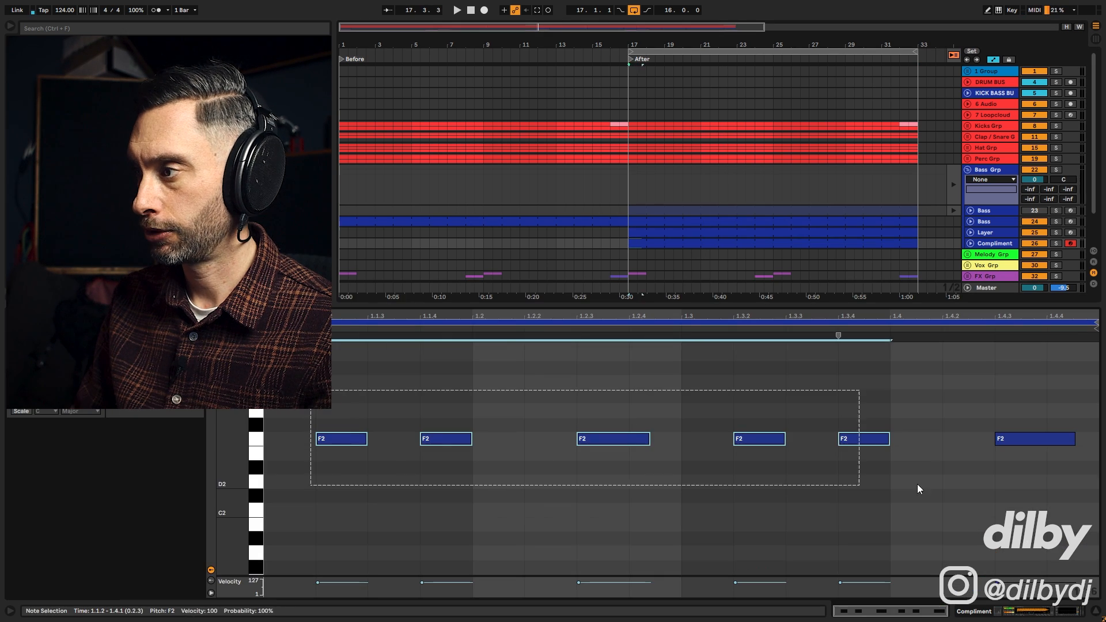
Deactivate all F2 notes in the Compliment clip and set its scale to F Minor
{"action": "left_click_drag", "start_coordinate": [918, 489], "coordinate": [1101, 478]}
{"action": "key", "text": "0"}
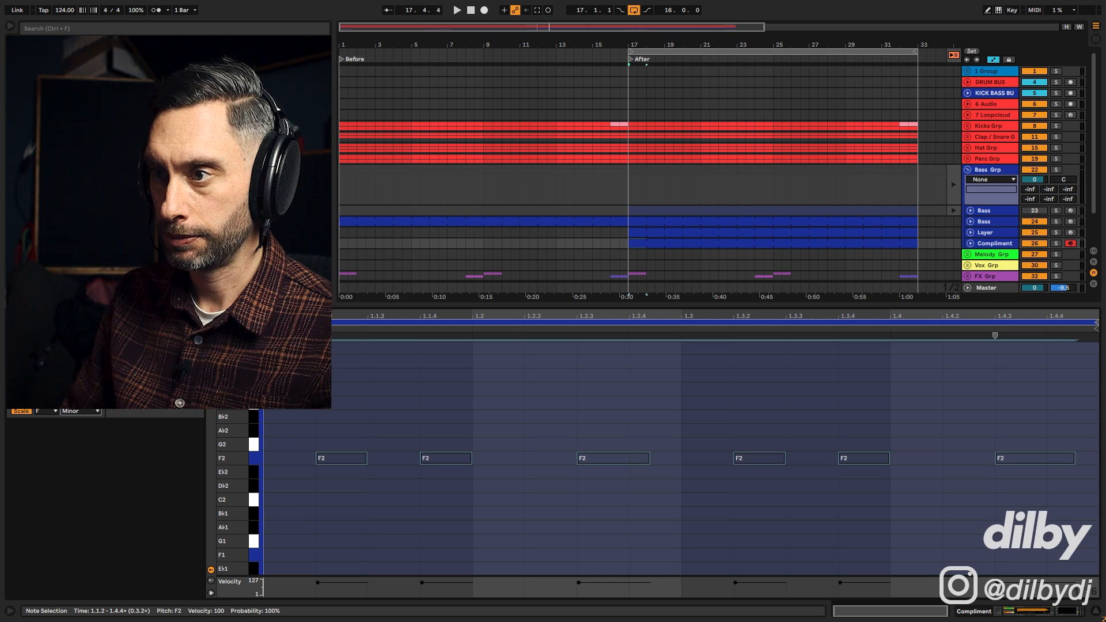
Add an F3 note from 1.1.1 to 1.2.1 in the Compliment clip and audition it soloed and in the full mix
{"action": "left_click", "coordinate": [272, 391]}
{"action": "mouse_move", "coordinate": [372, 361]}
{"action": "left_mouse_down"}
{"action": "mouse_move", "coordinate": [455, 358]}
{"action": "mouse_move", "coordinate": [403, 356]}
{"action": "left_mouse_up"}
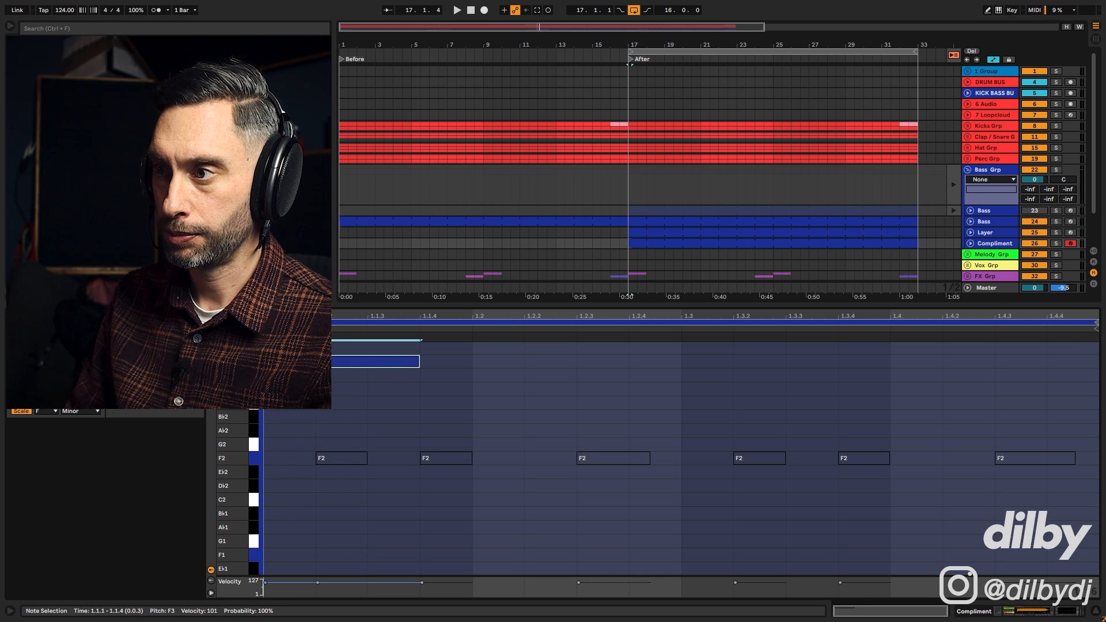
{"action": "left_click_drag", "start_coordinate": [458, 363], "coordinate": [472, 362]}
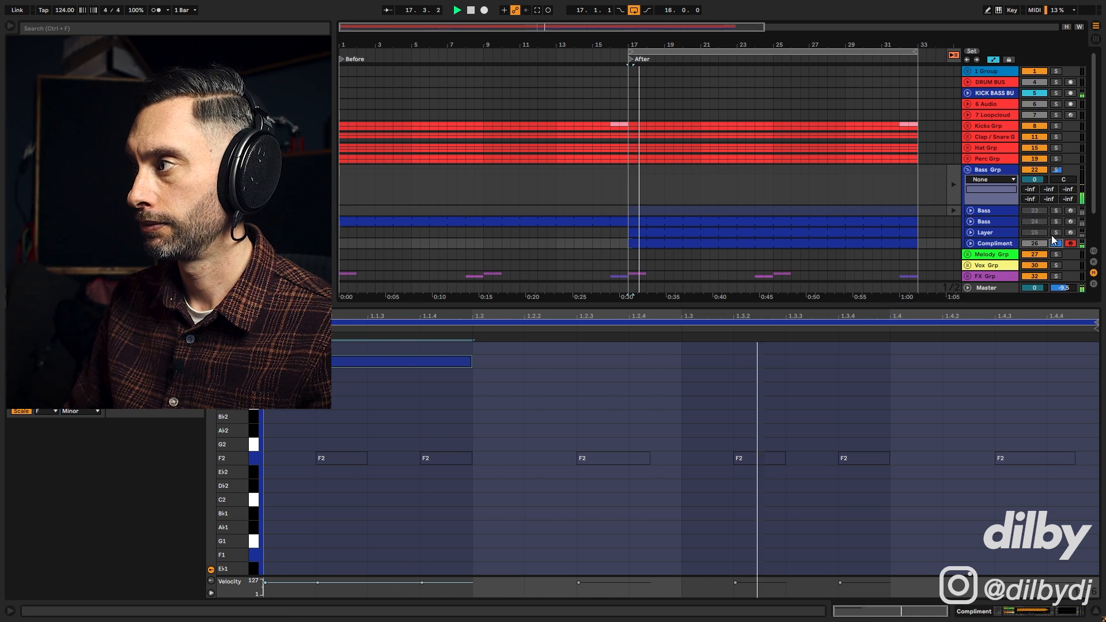
{"action": "left_click", "coordinate": [1056, 243]}
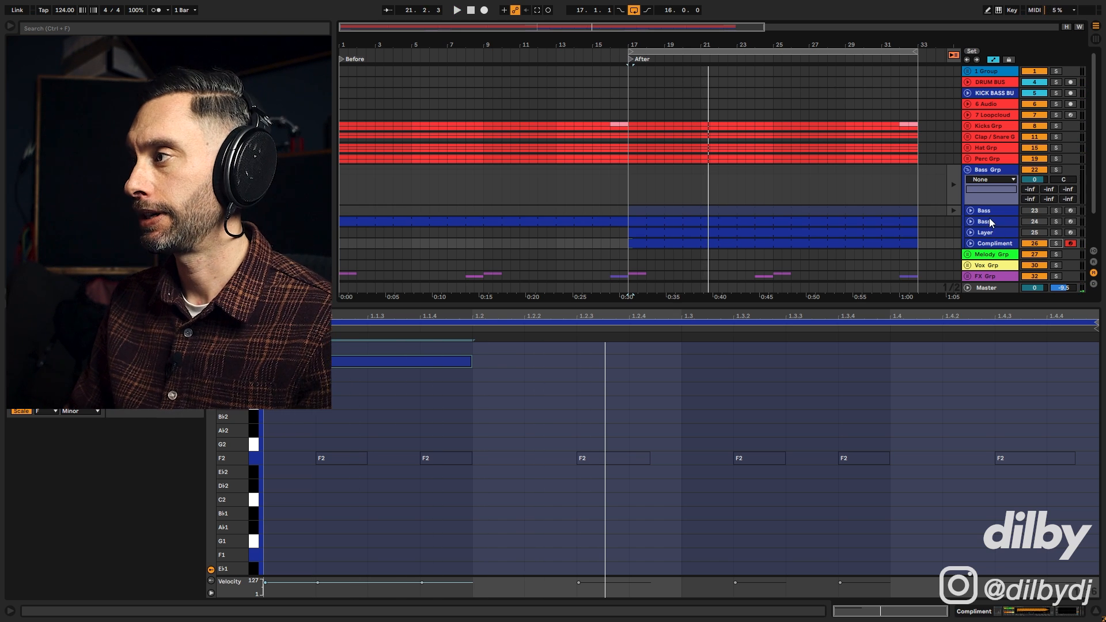
Enable the upper Bass track in place of the lower one and deactivate its clip's F2 notes at 1.1.2 and 1.1.4
{"action": "left_click", "coordinate": [1005, 244]}
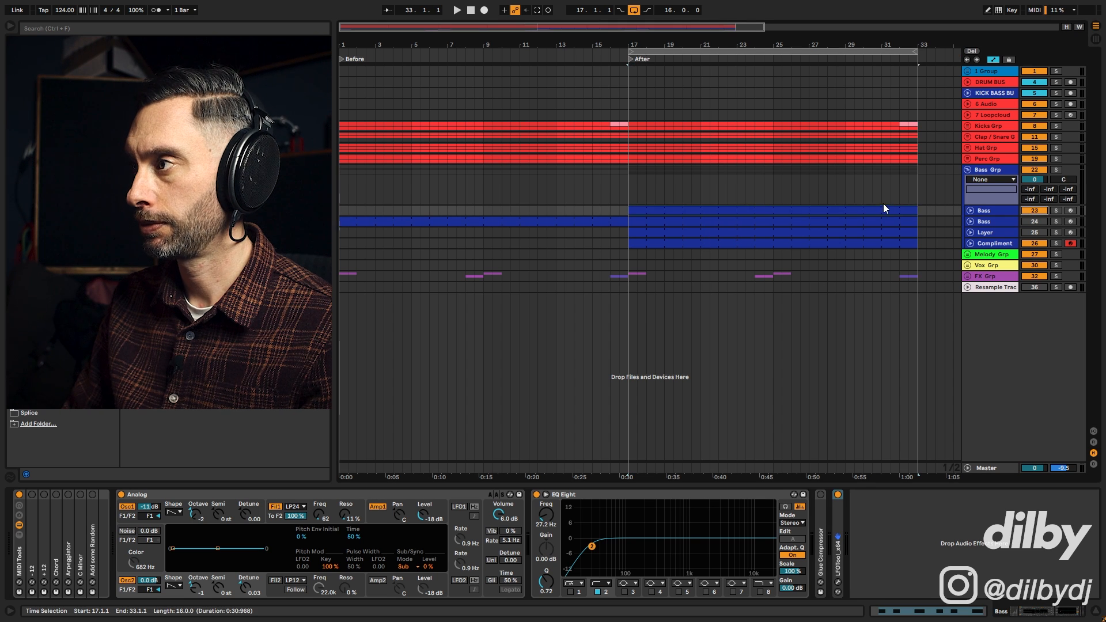
{"action": "double_click", "coordinate": [879, 206]}
{"action": "left_click_drag", "start_coordinate": [319, 409], "coordinate": [450, 455]}
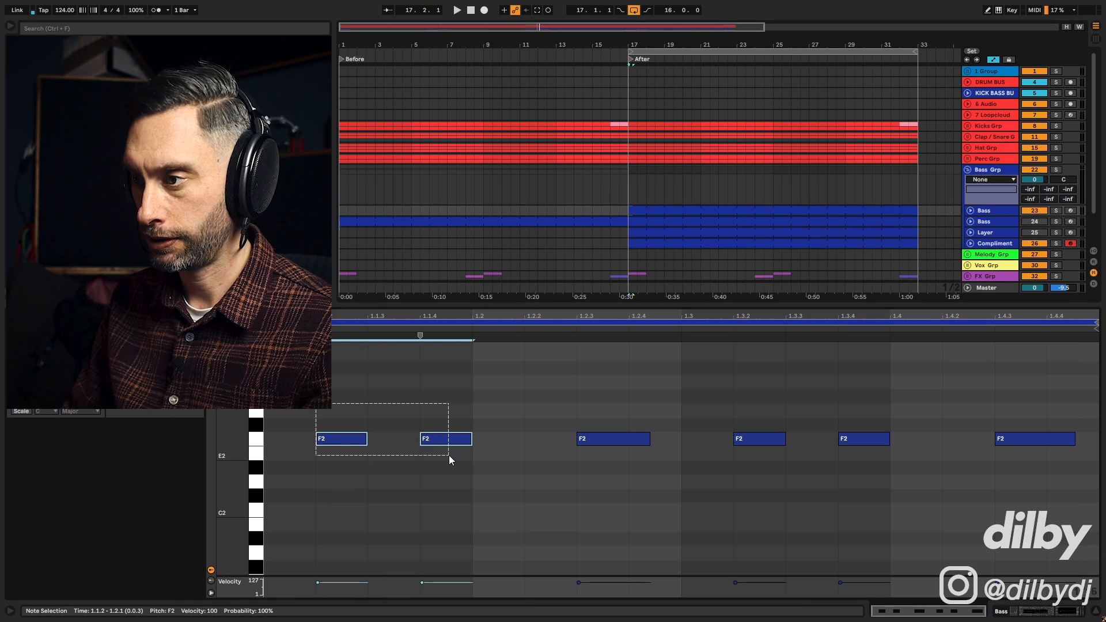
{"action": "key", "text": "space"}
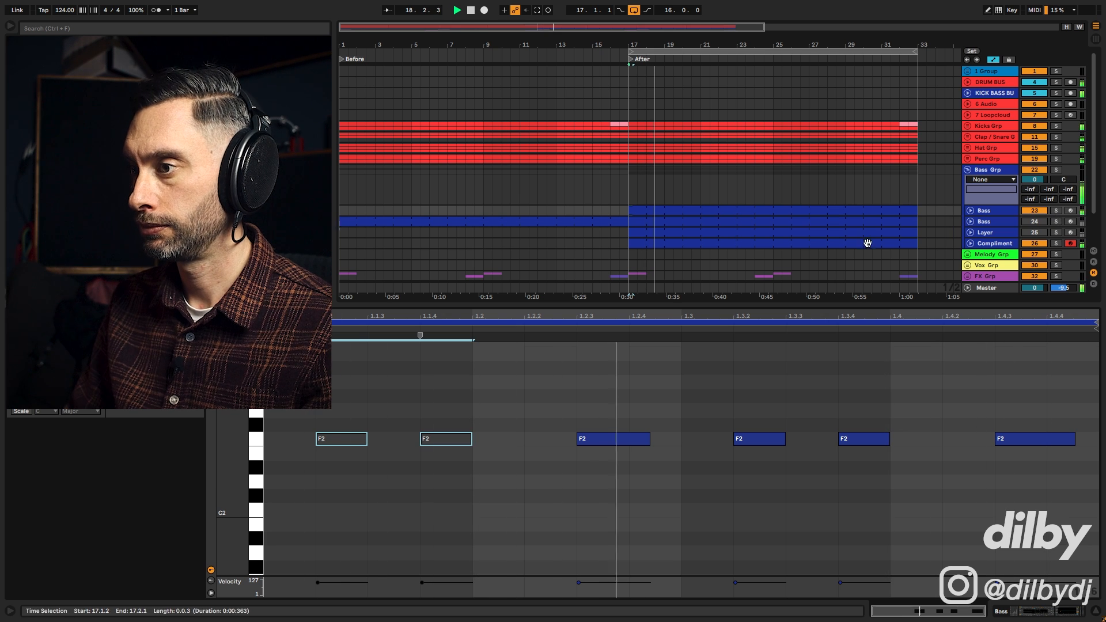
{"action": "key", "text": "space"}
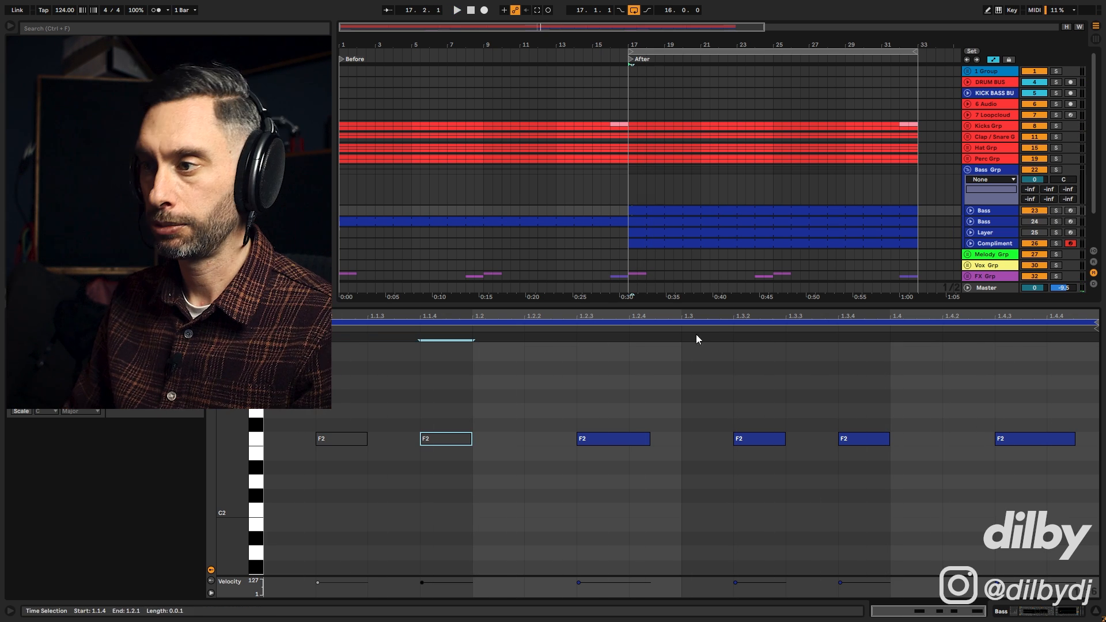
Reactivate the upper Bass clip's F2 note at 1.1.4 and audition it with the Compliment part
{"action": "left_click_drag", "start_coordinate": [476, 398], "coordinate": [445, 460]}
{"action": "key", "text": "space"}
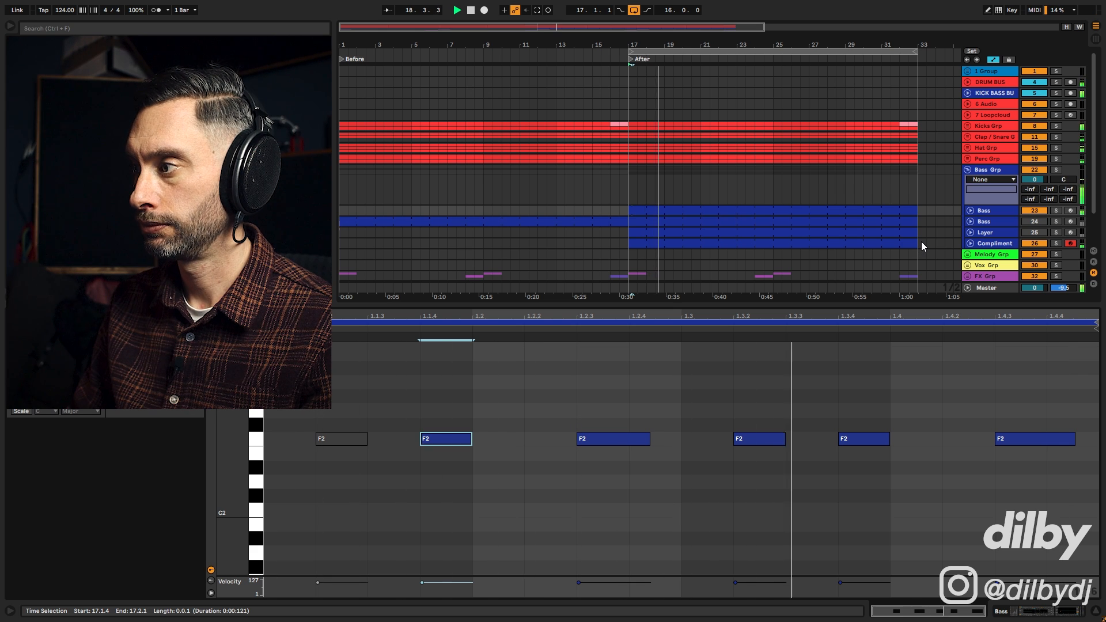
{"action": "key", "text": "space"}
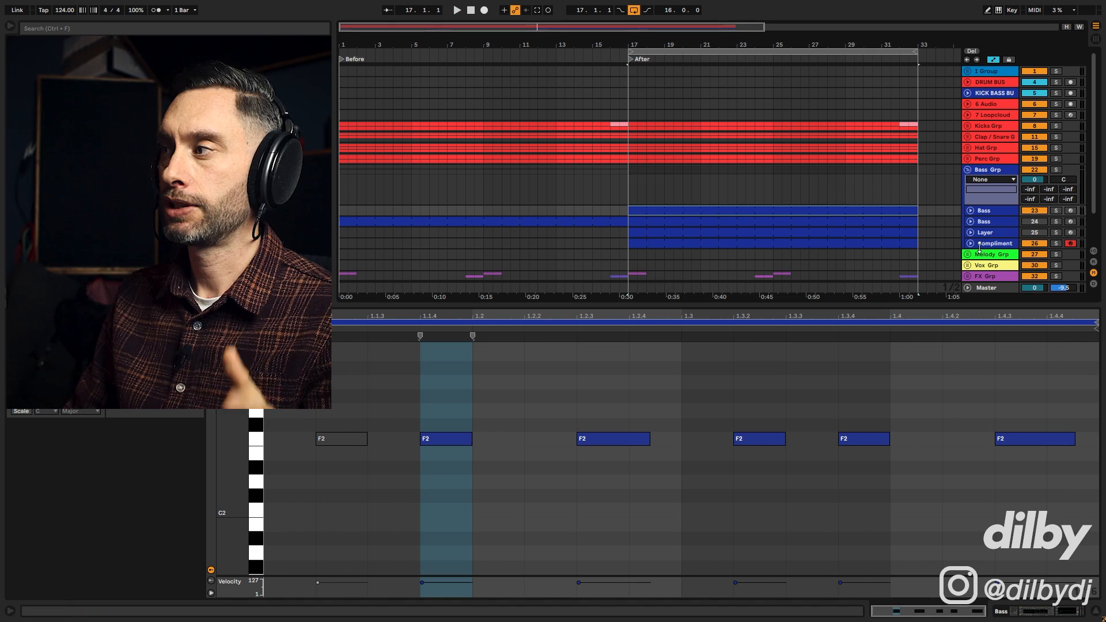
Audition the upper Bass and Compliment tracks soloed together, and listen with the KICK BASS BU track soloed
{"action": "left_click", "coordinate": [883, 246]}
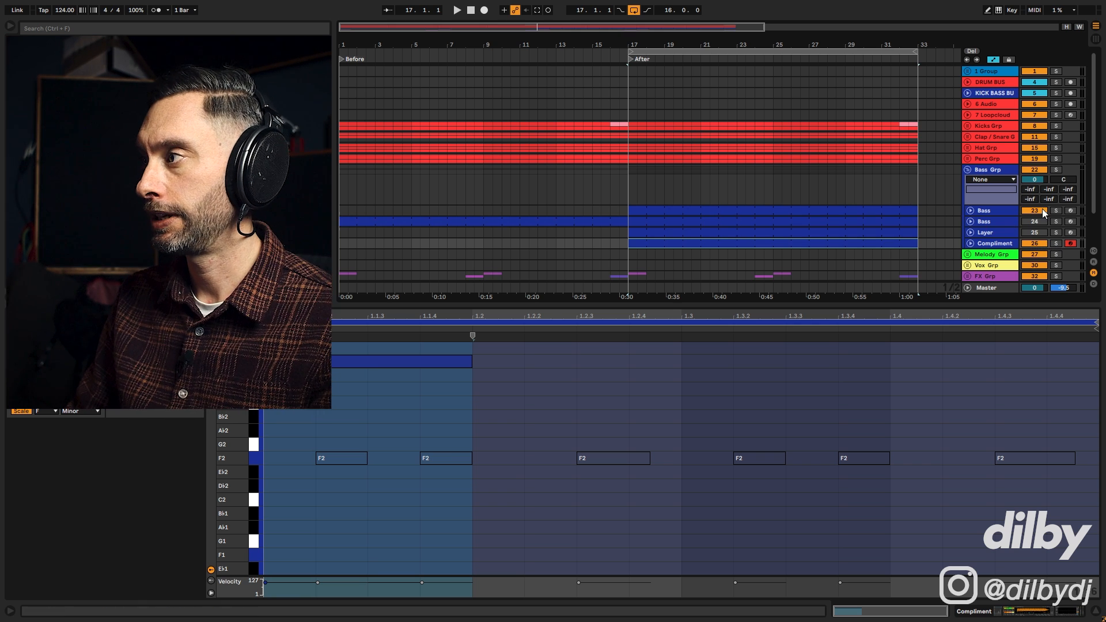
{"action": "left_click", "coordinate": [1056, 244]}
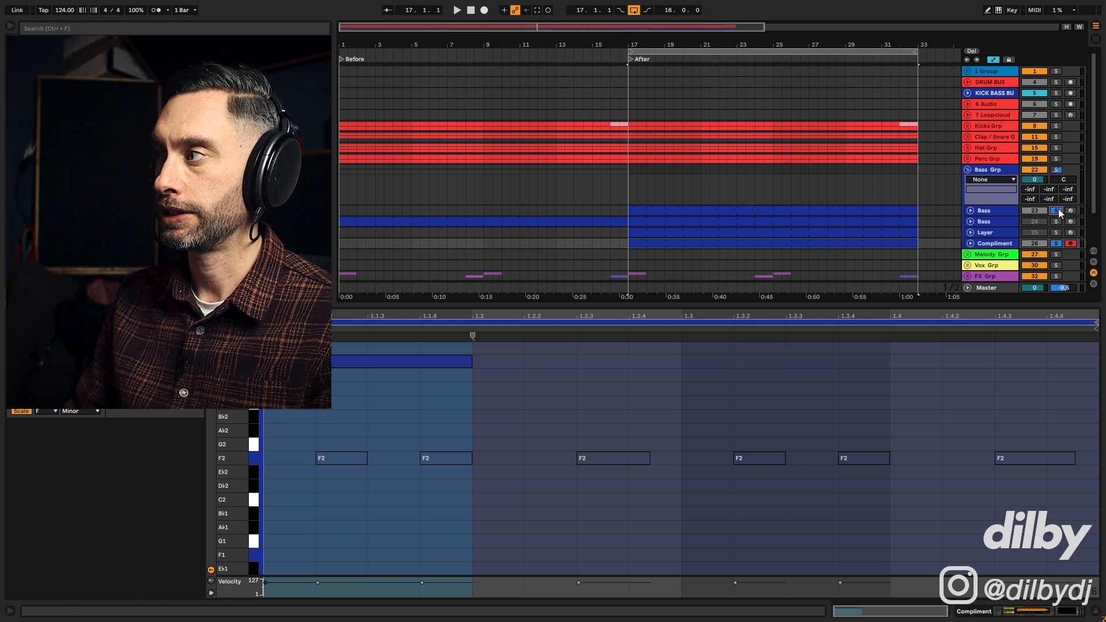
{"action": "left_click", "coordinate": [1057, 93]}
{"action": "key", "text": "space"}
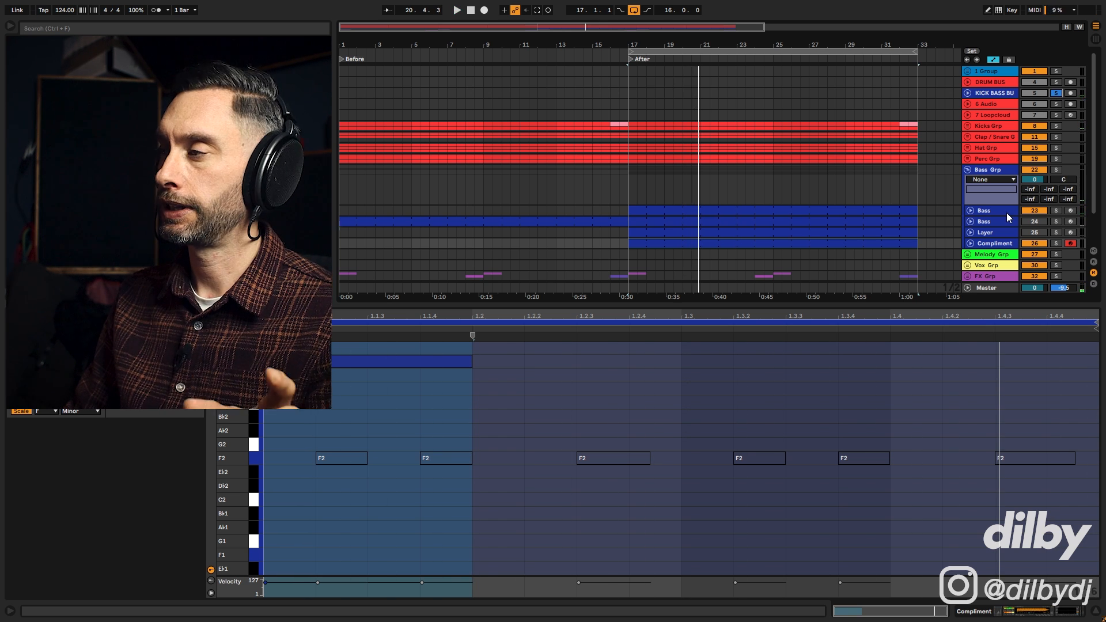
Extend the upper Bass clip's pattern to two bars and raise the F2 note at 2.4.3 an octave to F3
{"action": "left_click", "coordinate": [830, 213]}
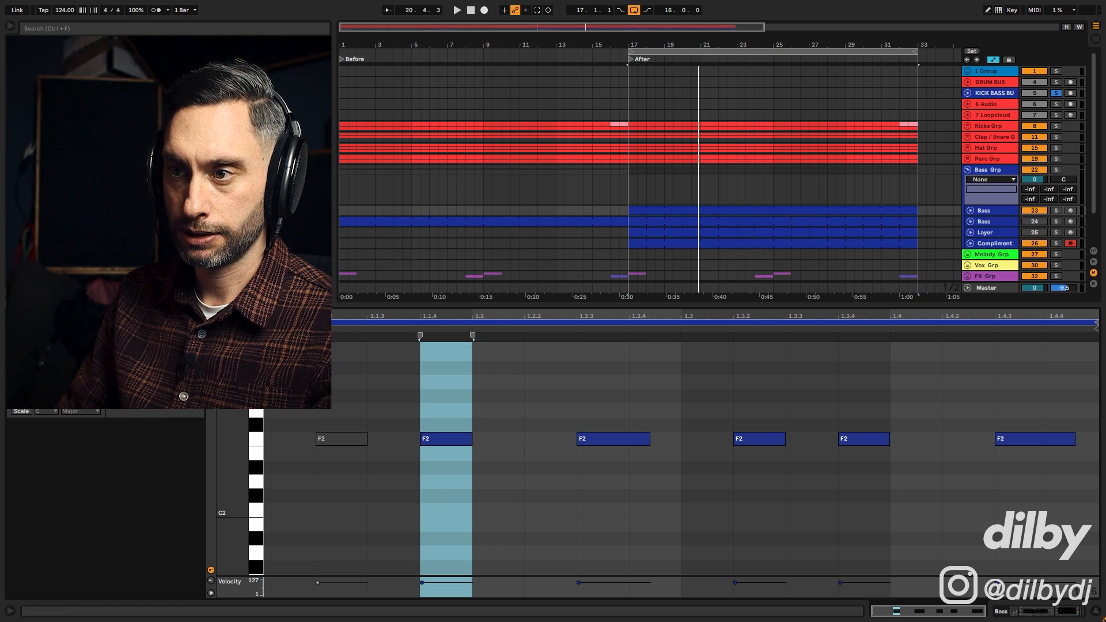
{"action": "key", "text": "space"}
{"action": "left_click", "coordinate": [1053, 389]}
{"action": "left_click", "coordinate": [1066, 439]}
{"action": "key", "text": "shift+Up"}
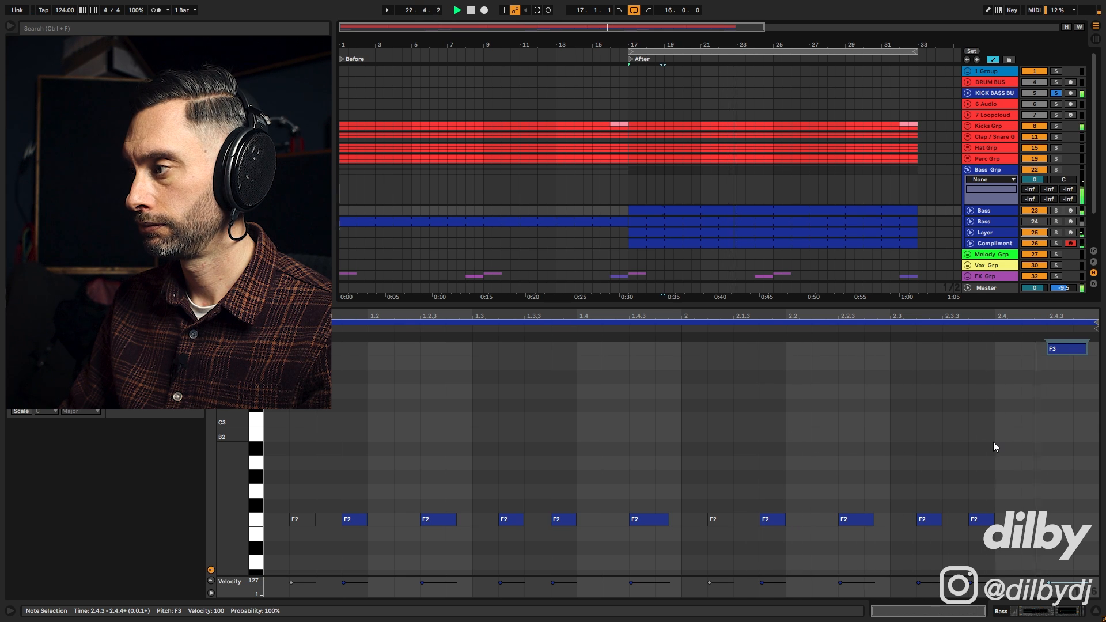
Raise the upper Bass clip's F2 note at 2.1.4 an octave to F3 and audition the pattern
{"action": "left_click_drag", "start_coordinate": [779, 471], "coordinate": [771, 536]}
{"action": "key", "text": "shift+Up"}
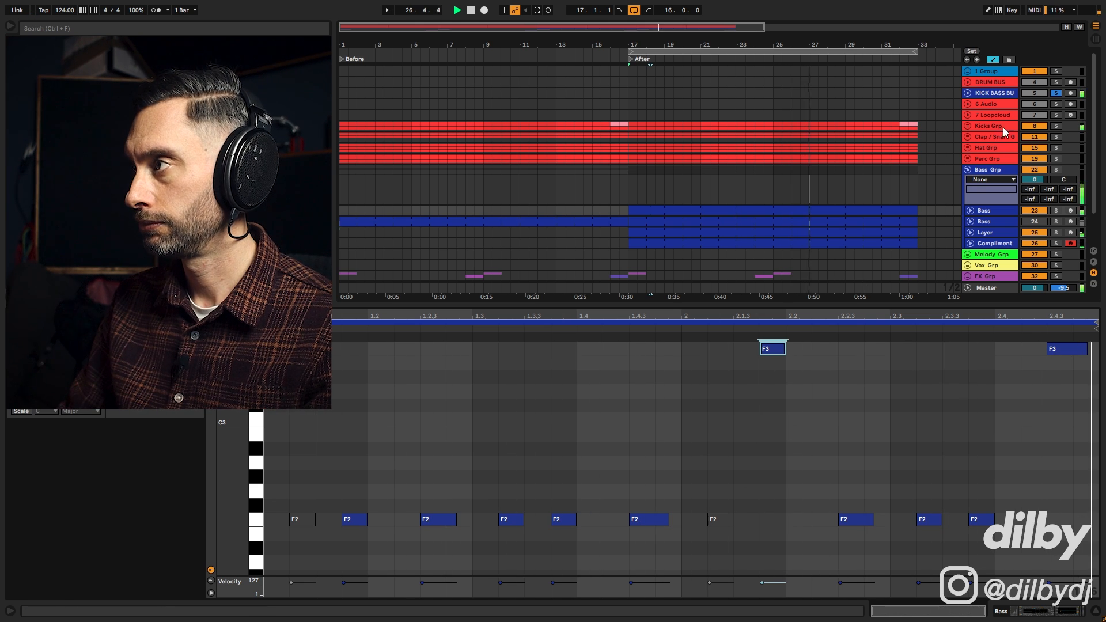
{"action": "key", "text": "space"}
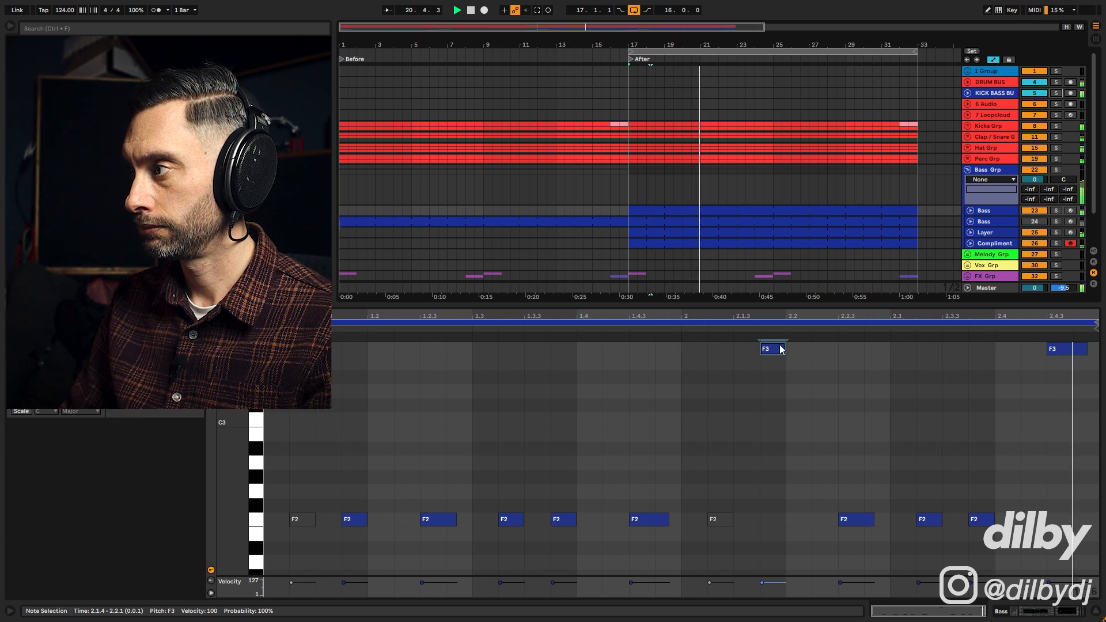
Lower the F3 note at 2.4.3 to F2, shorten it to end at 2.4.4, and add a short F3 note there
{"action": "left_click", "coordinate": [1057, 348]}
{"action": "key", "text": "shift+Down"}
{"action": "left_click", "coordinate": [1090, 350]}
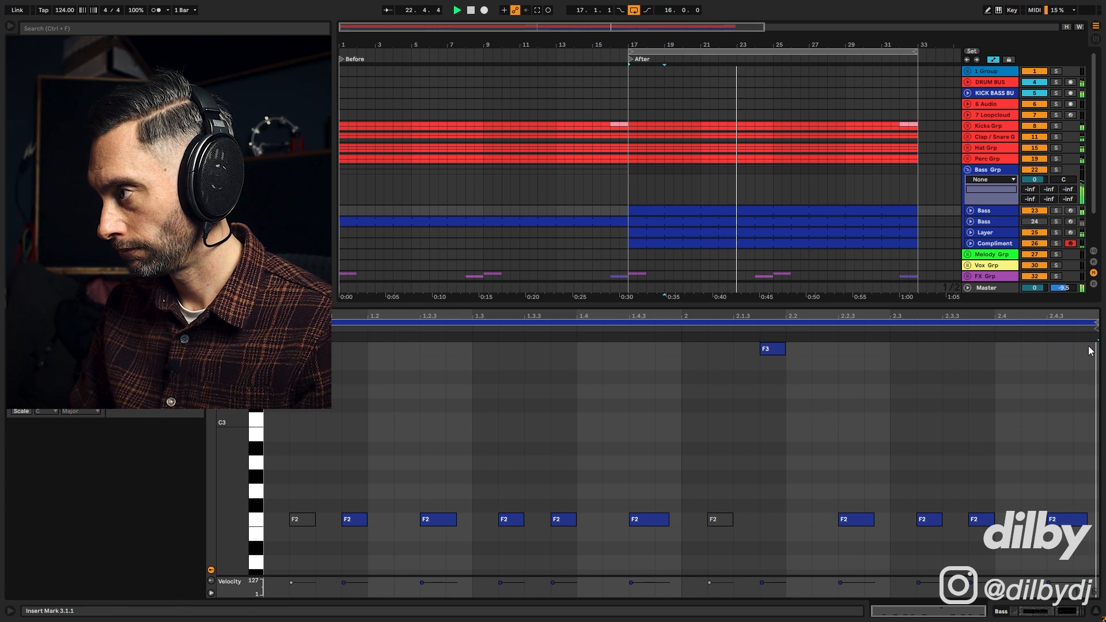
{"action": "left_click_drag", "start_coordinate": [1088, 514], "coordinate": [1073, 515]}
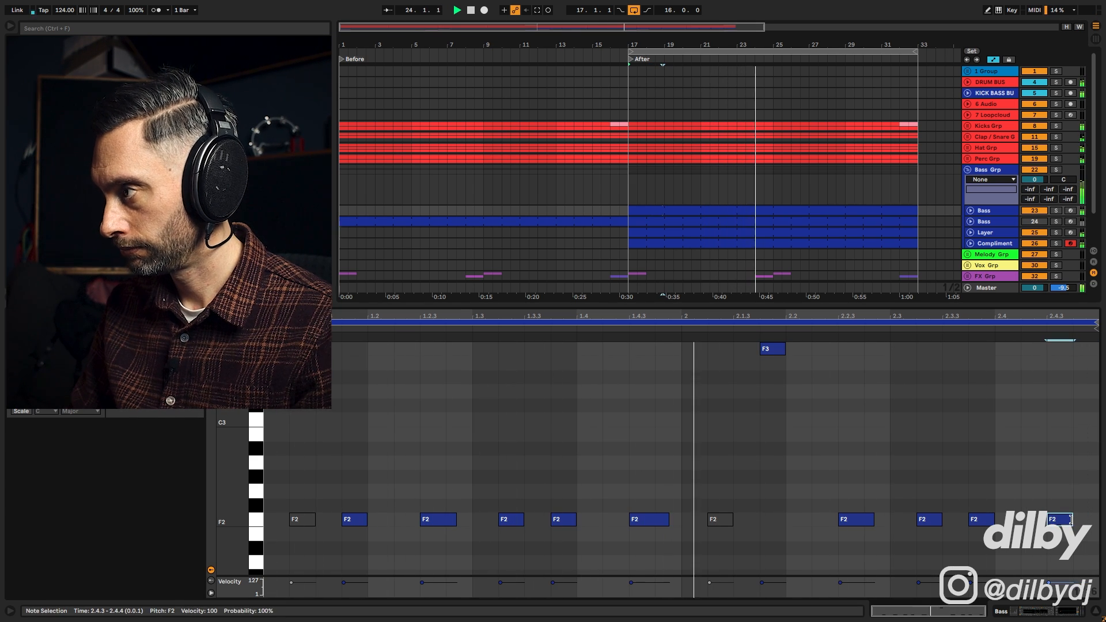
{"action": "double_click", "coordinate": [1086, 349]}
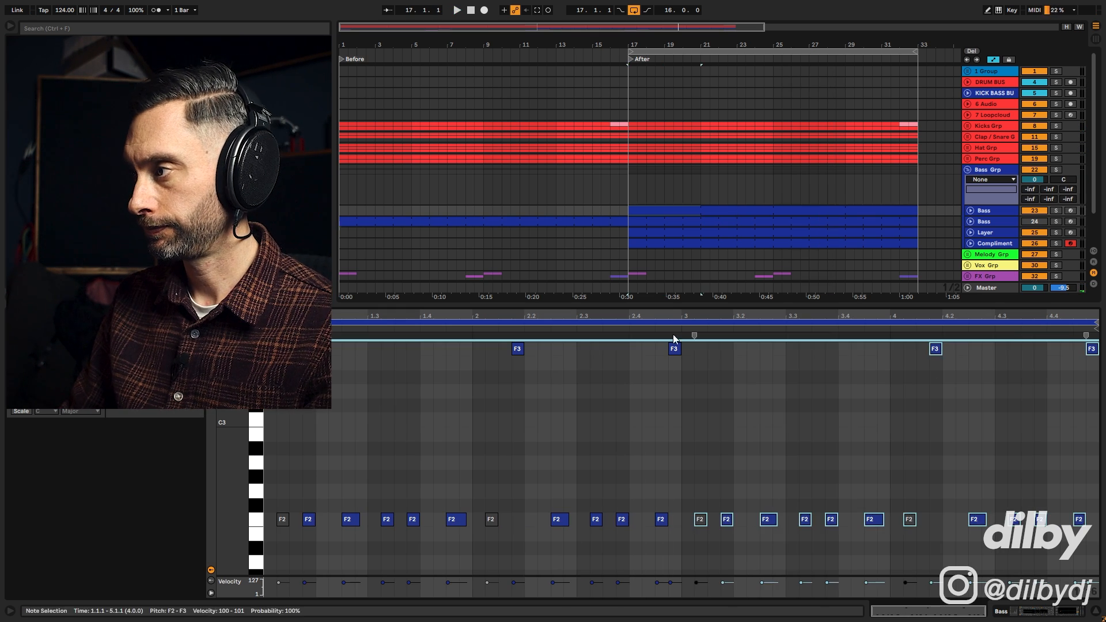
Duplicate the upper Bass pattern to four bars and replace bar 2's final short F2 and F3 notes with one F3 at 2.4.3
{"action": "left_click", "coordinate": [1020, 395]}
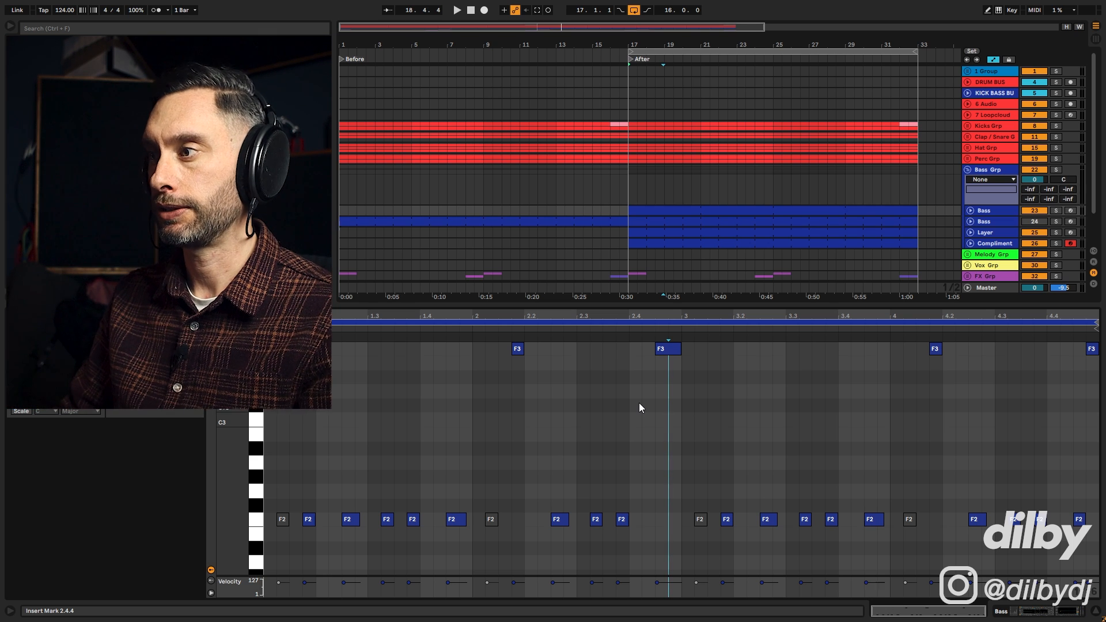
Delete the lower Bass track's clips from bar 17, enable the track, and compare playback of the Before and After sections
{"action": "left_click", "coordinate": [1015, 235]}
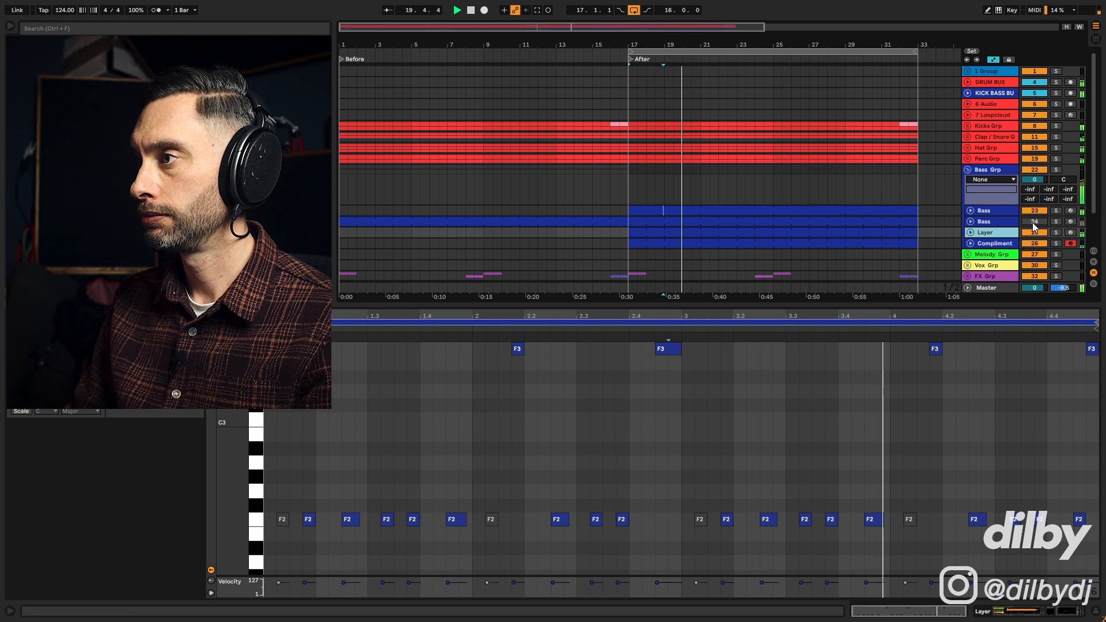
{"action": "left_click", "coordinate": [803, 221]}
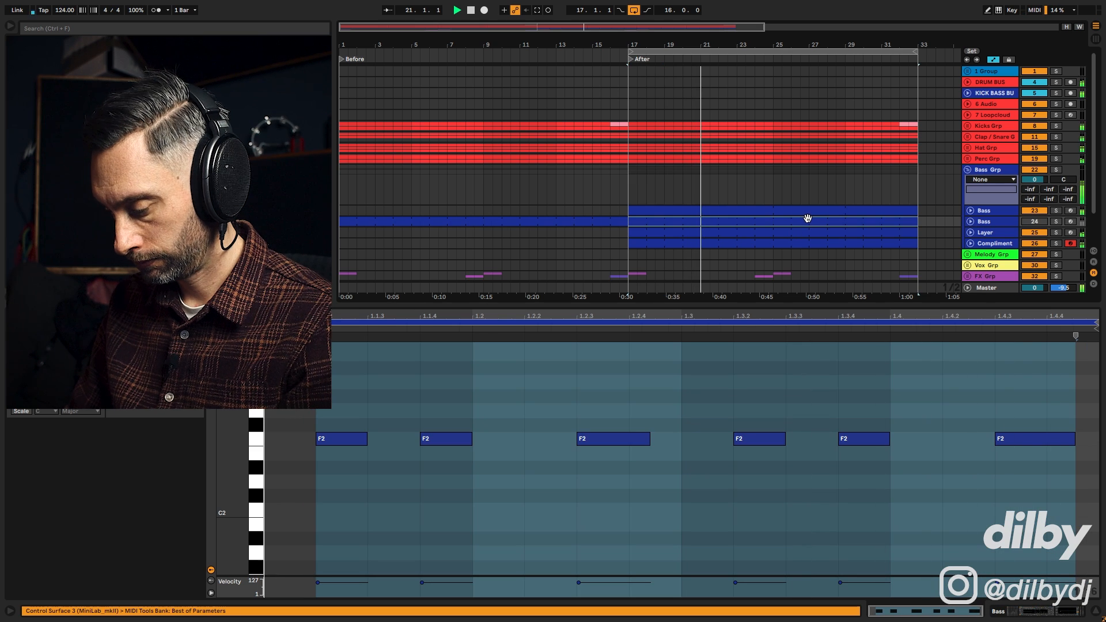
{"action": "left_click", "coordinate": [481, 233]}
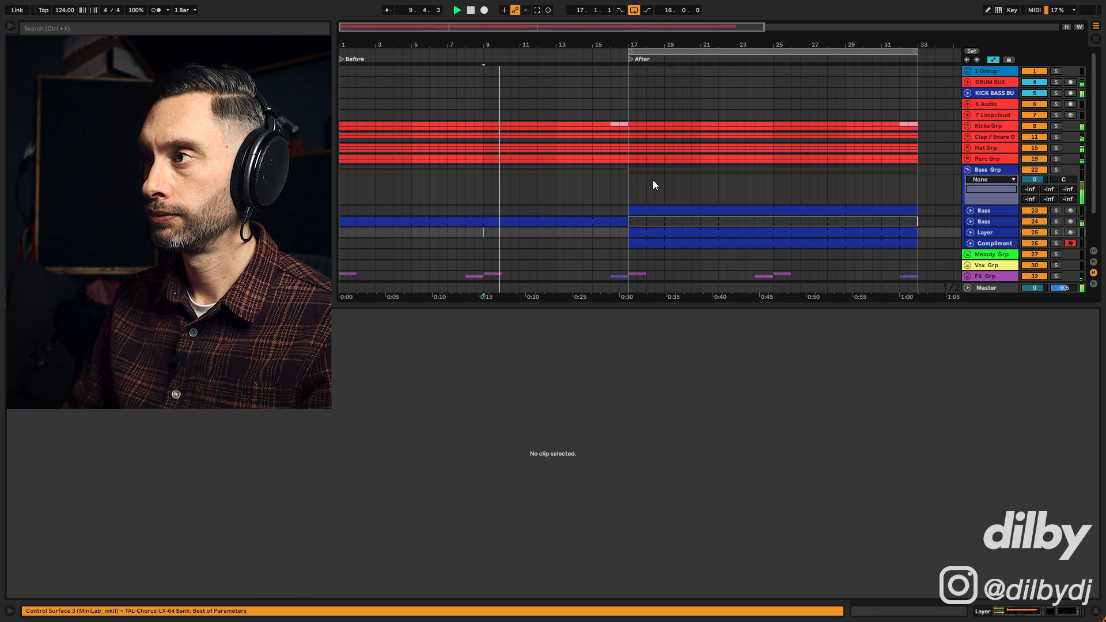
{"action": "left_click", "coordinate": [630, 59]}
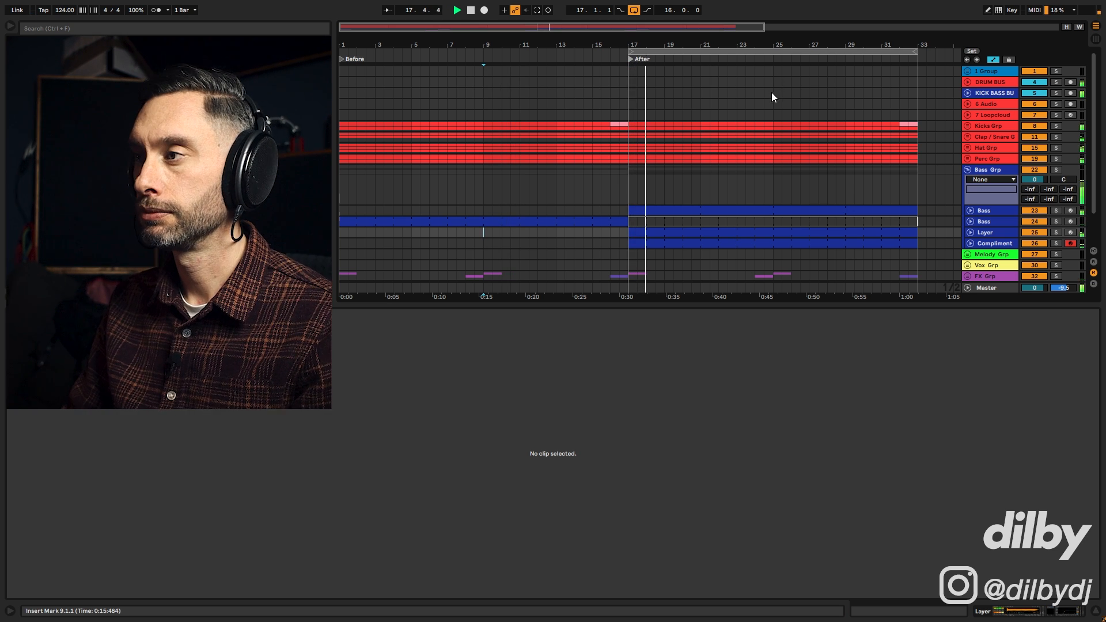